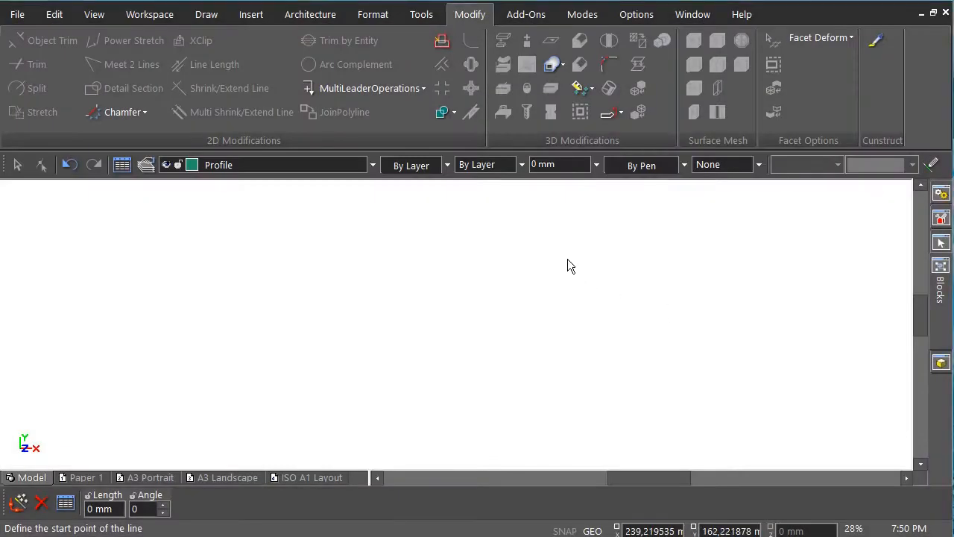
Switch the empty model to the Isometric SE view and bring up the Draw ribbon tools.
right_click(567, 259)
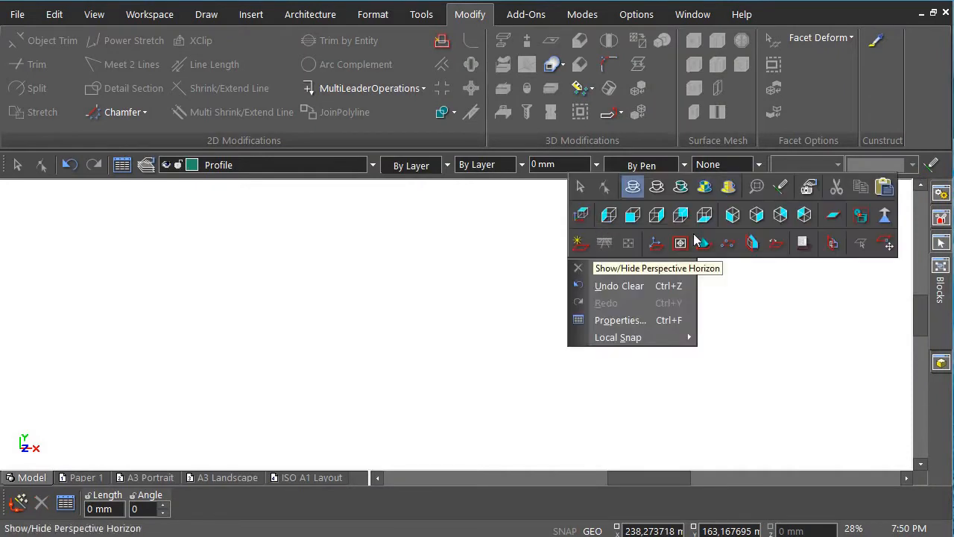
click(755, 215)
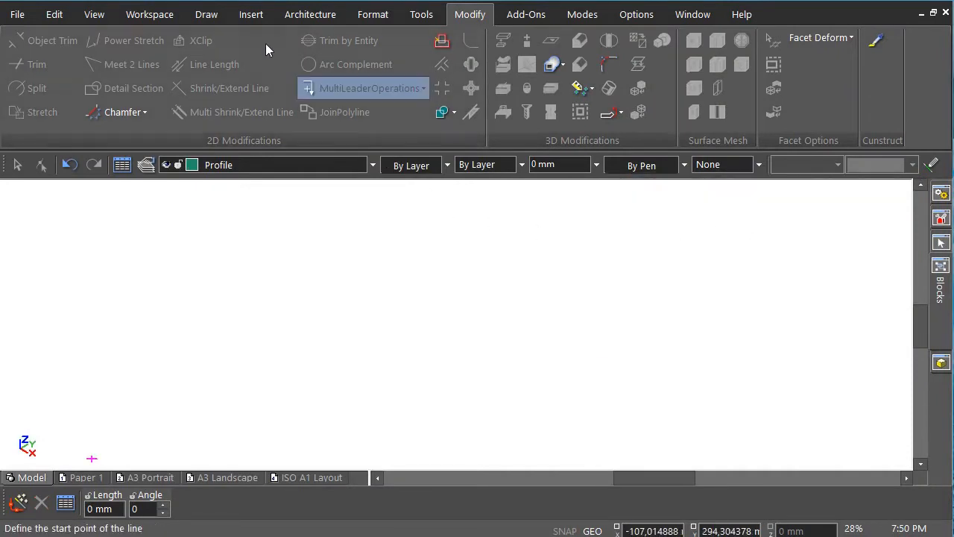
click(207, 16)
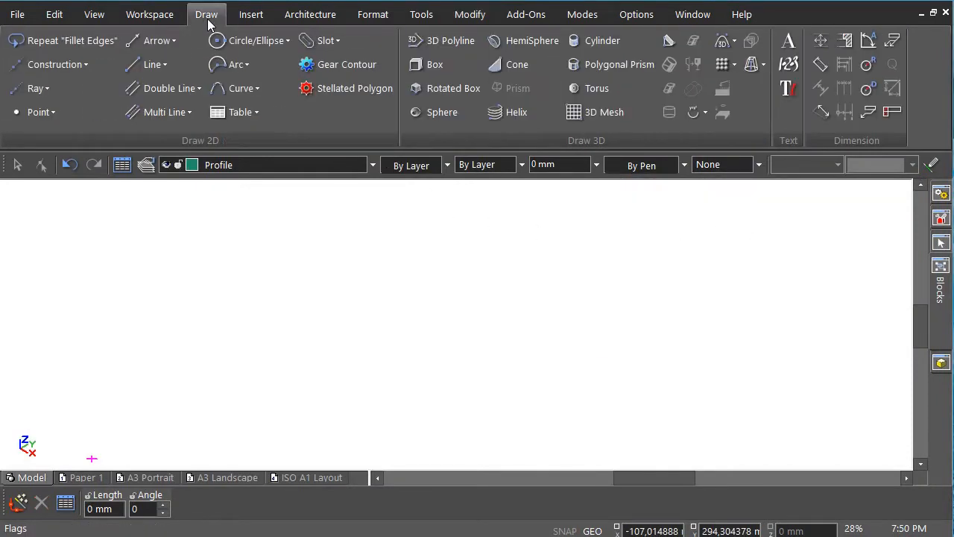
Draw a rectangle with Size A 70 and Size B 350 mm using the Rectangle tool.
click(153, 64)
click(215, 184)
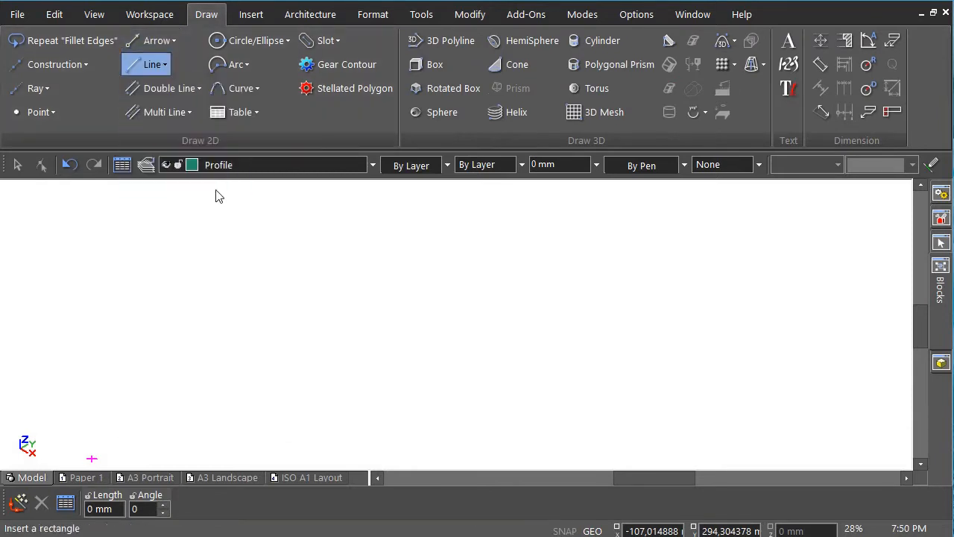
click(413, 437)
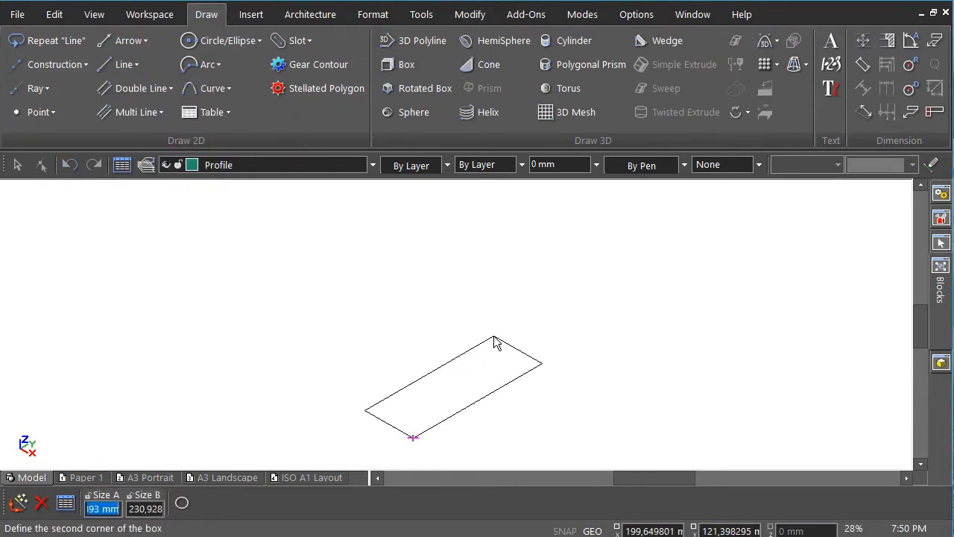
text(70)
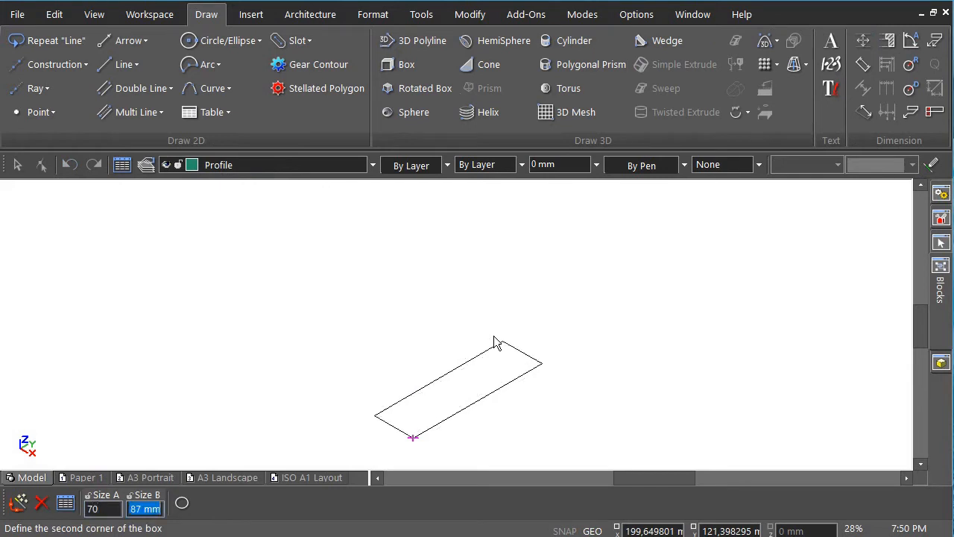
text(35)
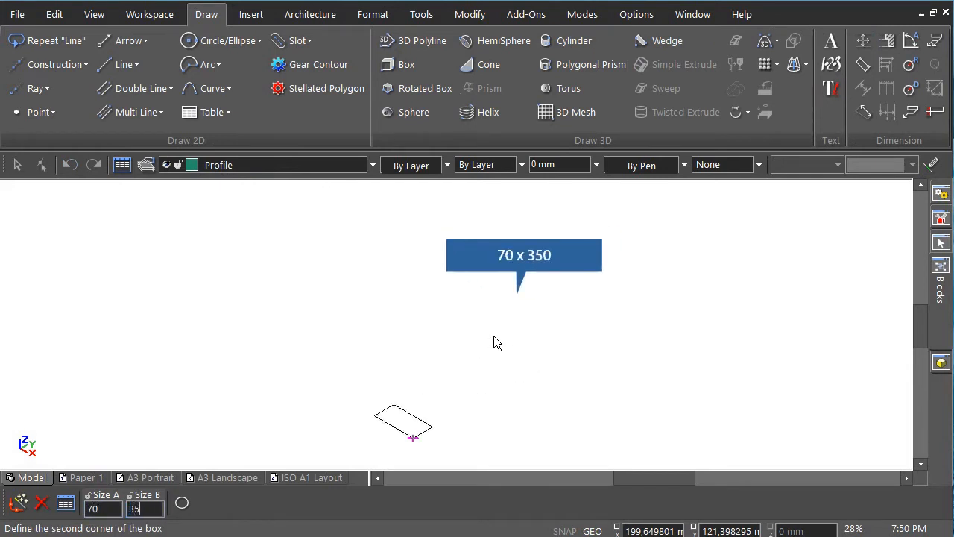
text(0)
key(Return)
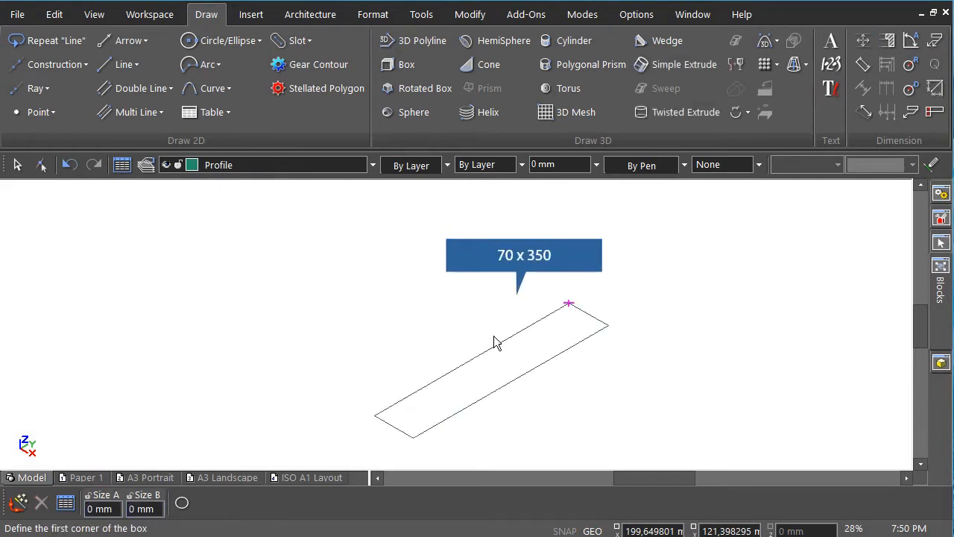
scroll(457, 331, up, 2)
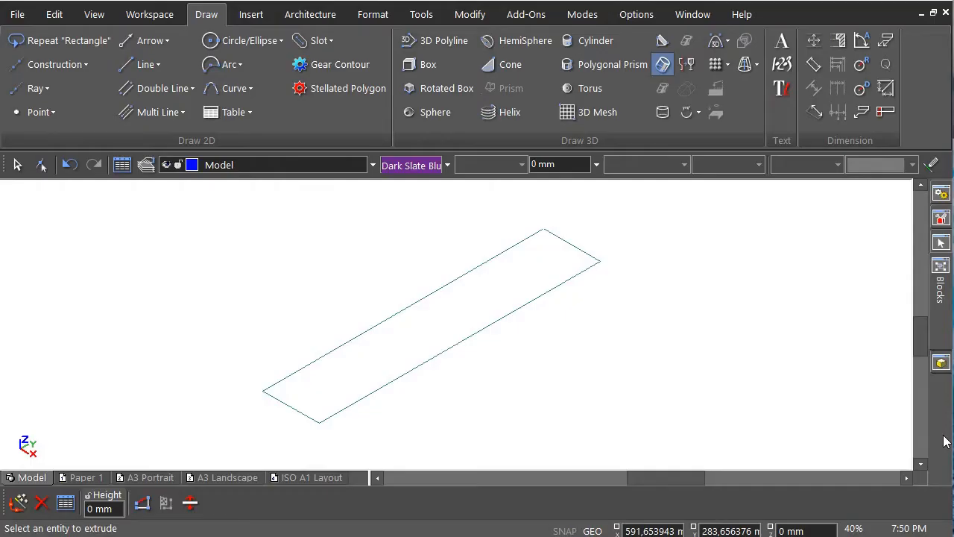
Simple-extrude the rectangle to a height of -5 mm.
click(663, 66)
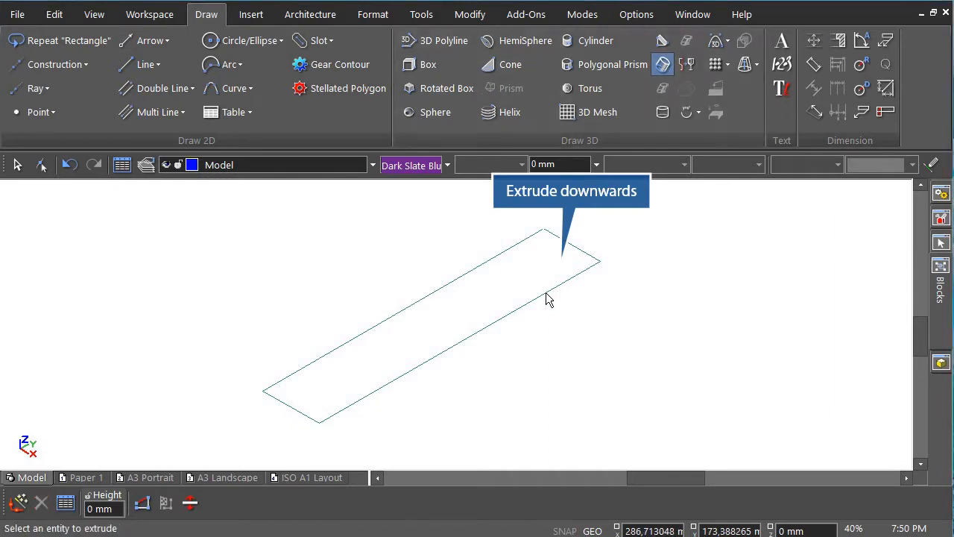
click(477, 331)
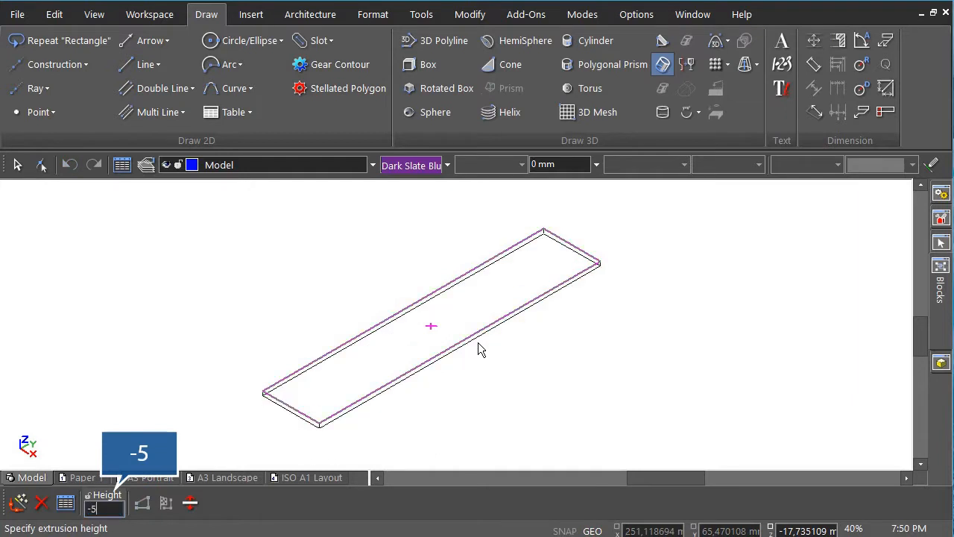
key(Return)
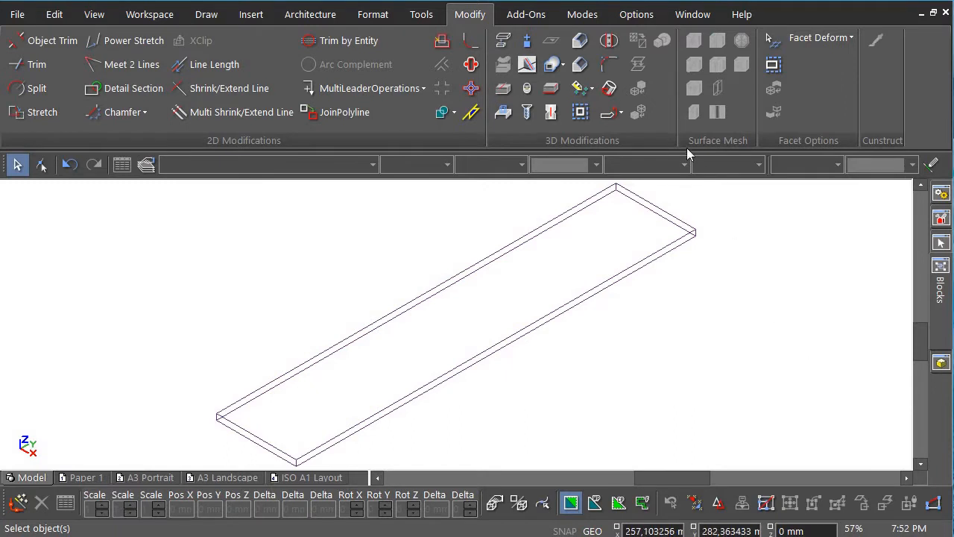
Set up a Bend Sheet by distance from edge: top face, front edge, radius 15, distance 230.
click(621, 113)
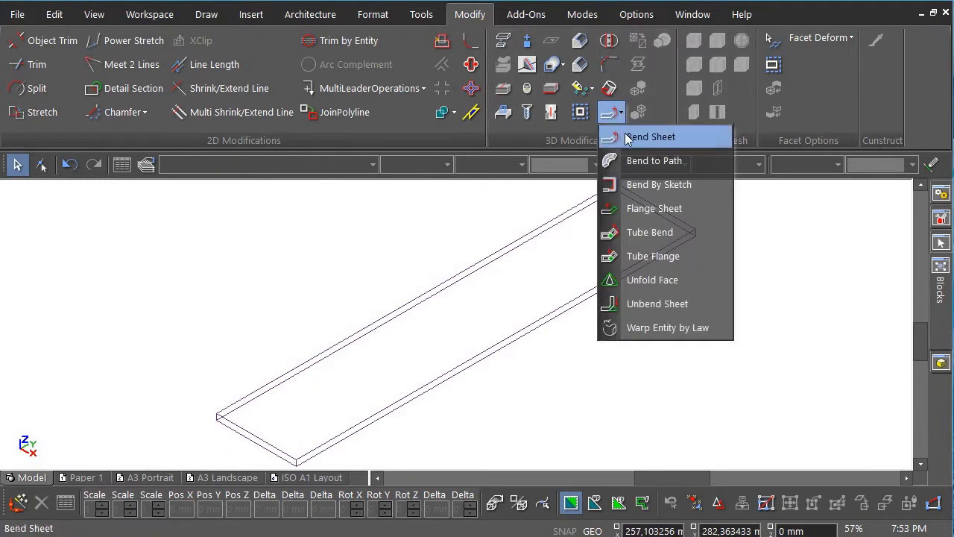
click(641, 137)
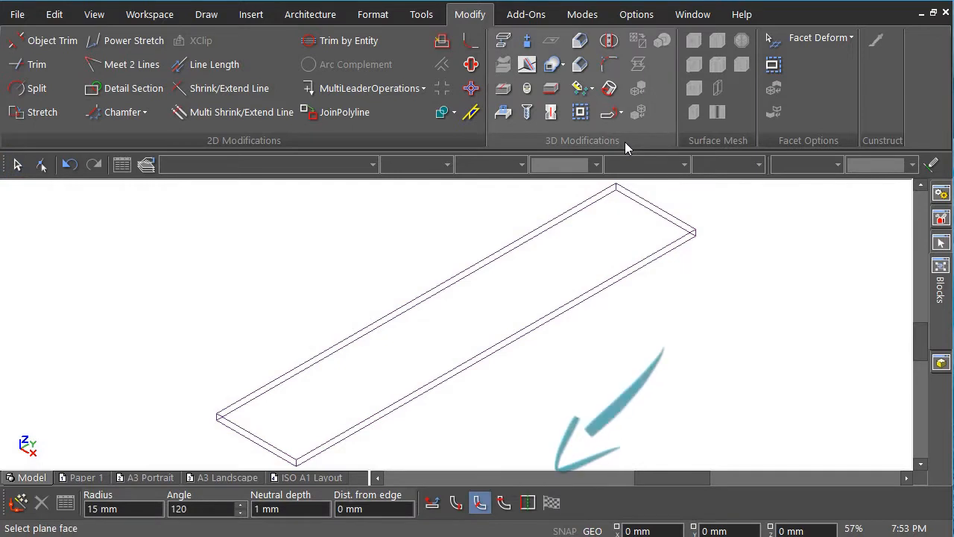
click(529, 504)
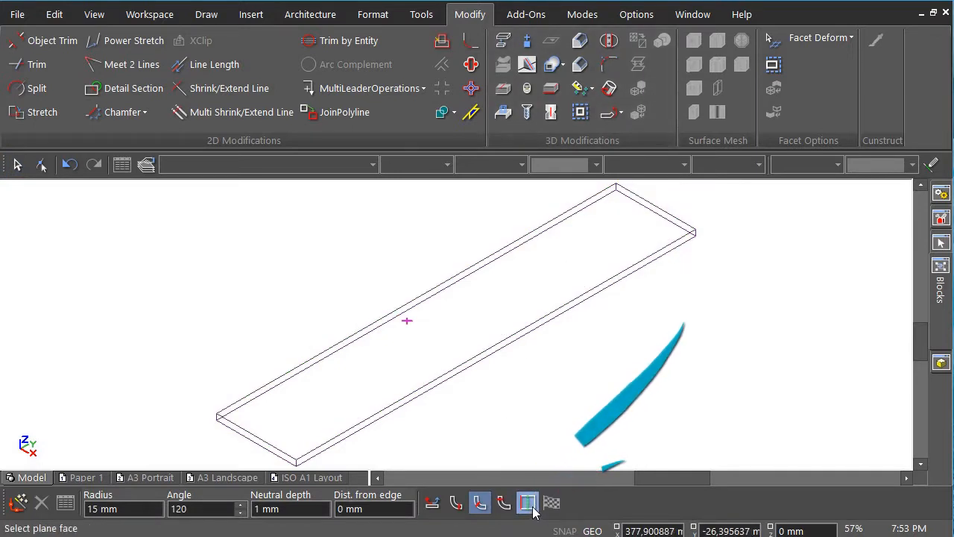
click(415, 302)
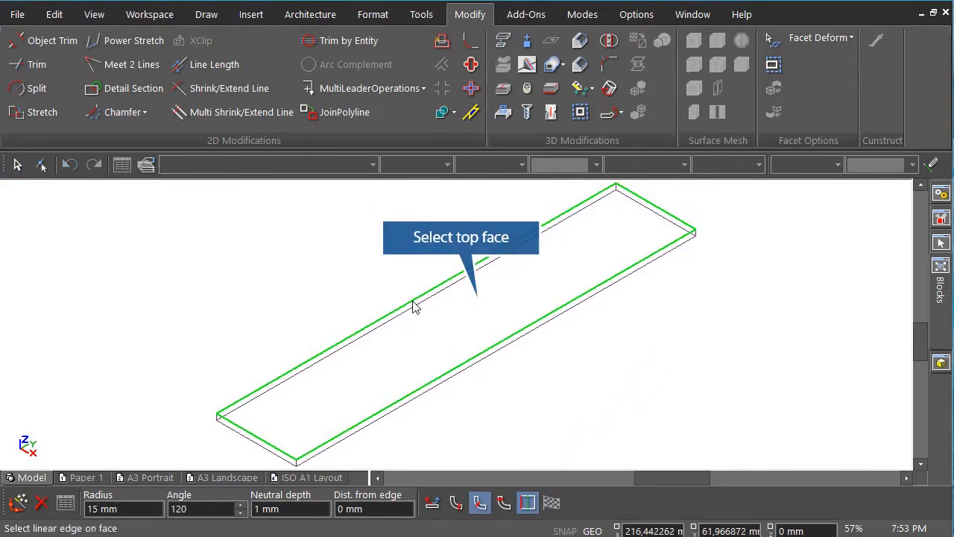
click(269, 444)
key(Tab)
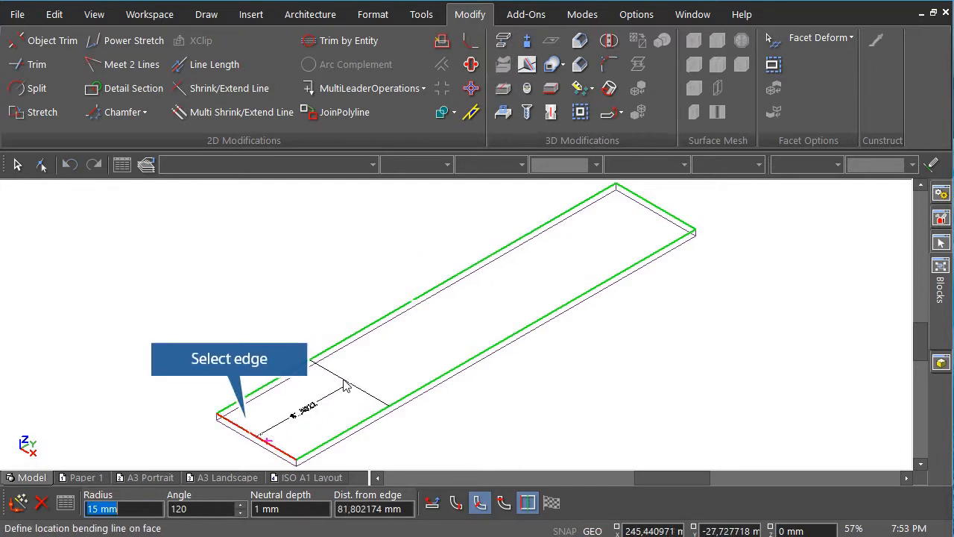
text(15)
key(Tab)
key(Tab)
key(Tab)
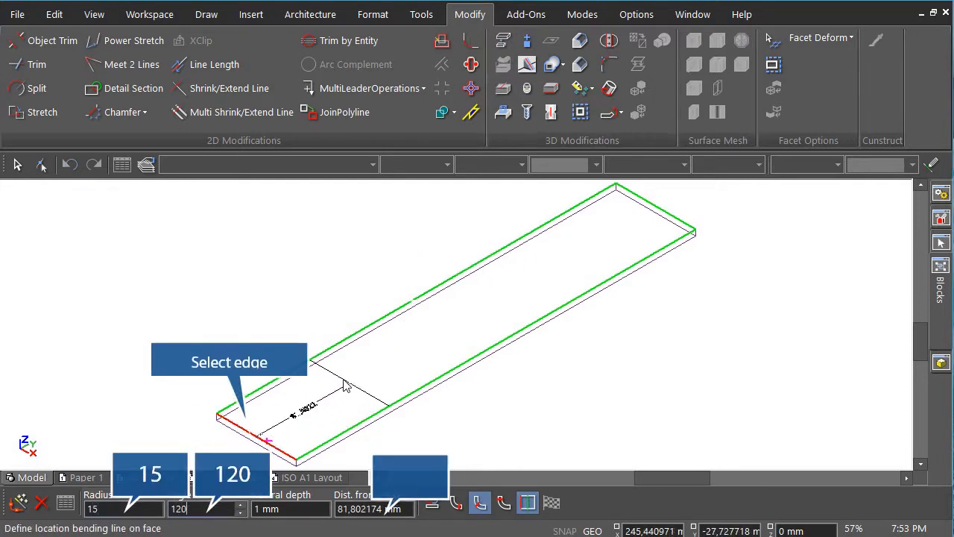
text(23)
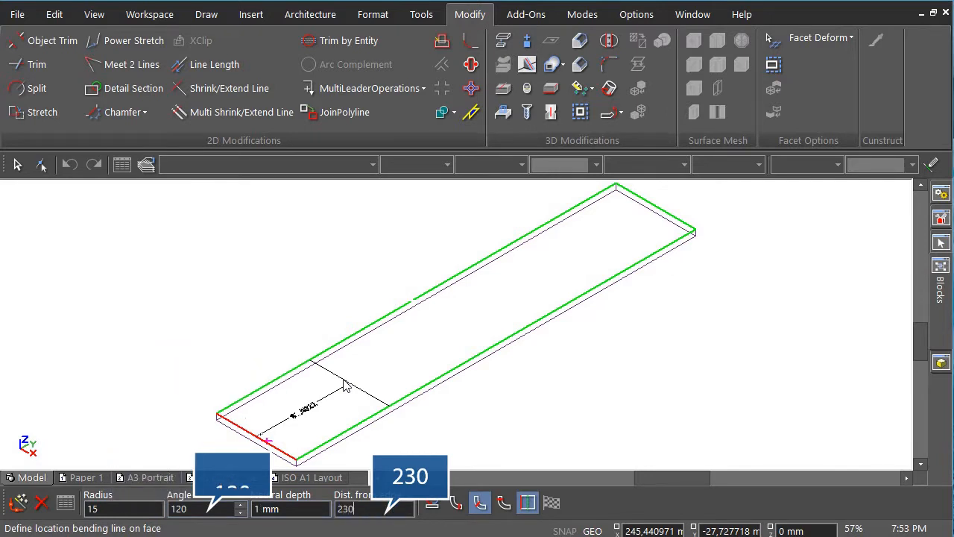
text(0)
key(Return)
Check the bend in Right view and finish the 120° bend.
scroll(345, 386, down, 5)
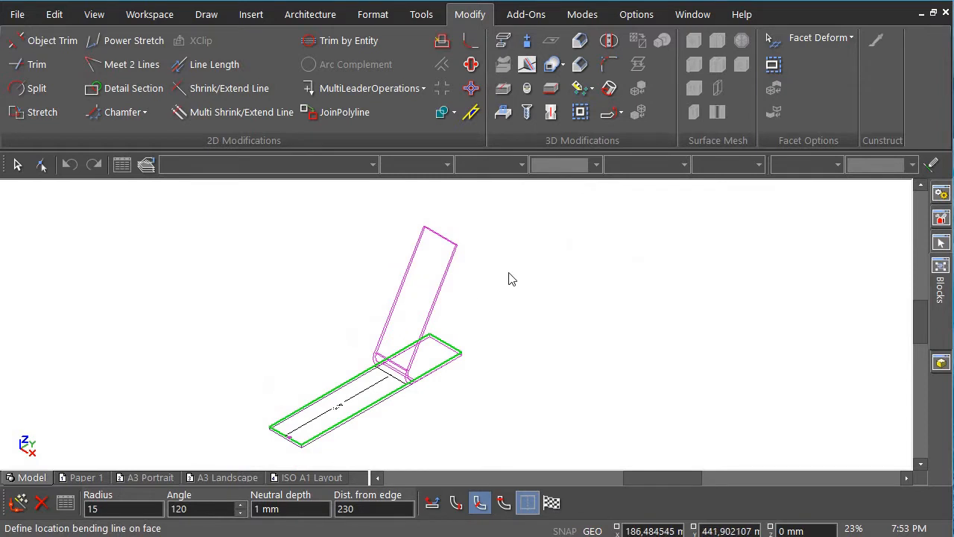
right_click(512, 279)
click(597, 224)
scroll(458, 332, down, 2)
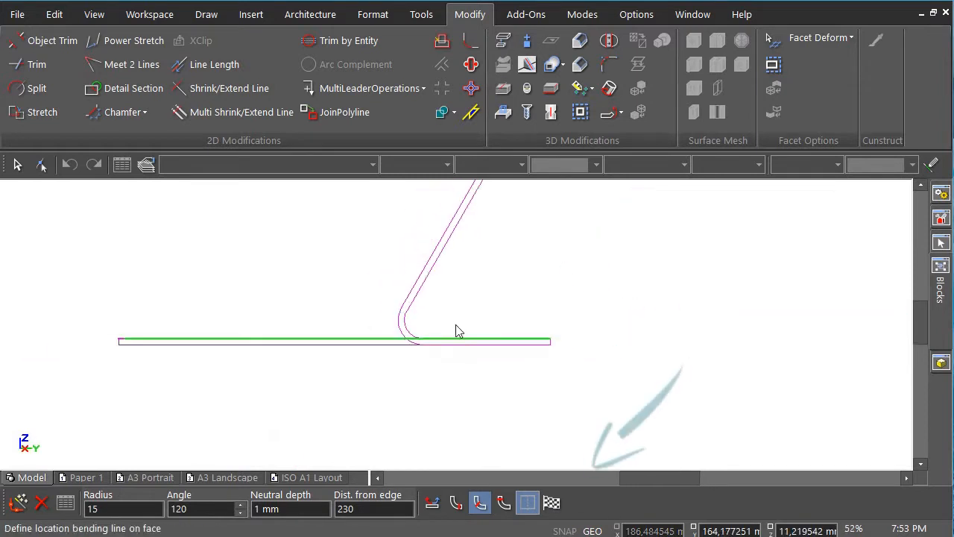
scroll(459, 331, down, 2)
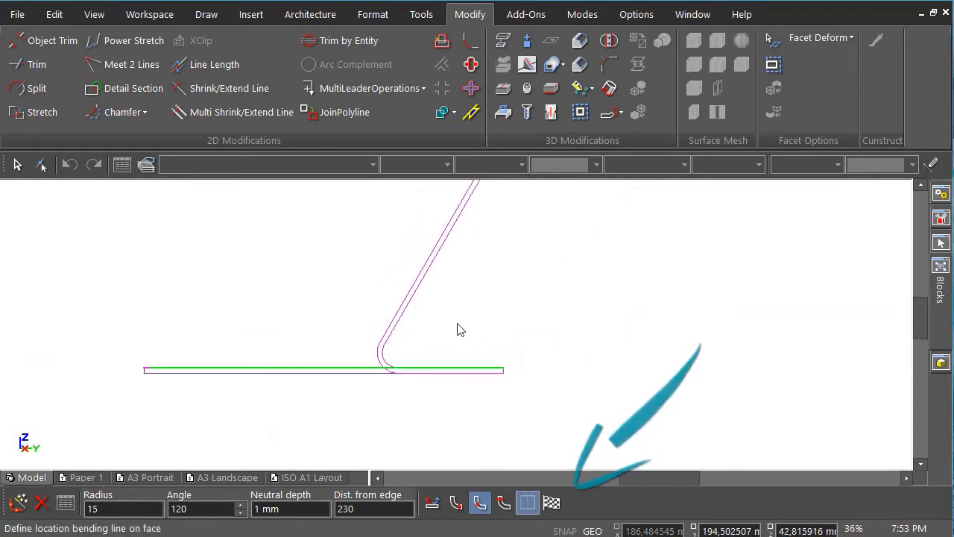
click(552, 505)
right_click(558, 300)
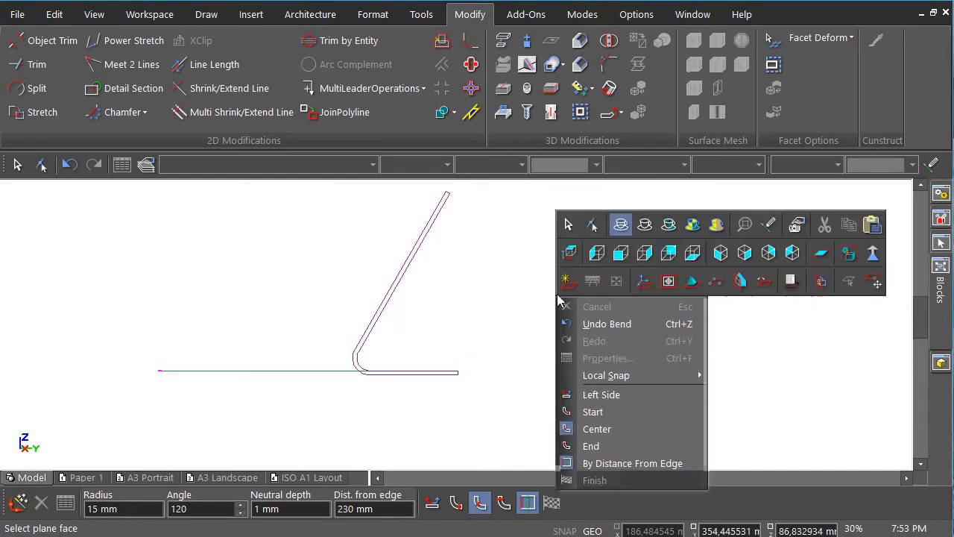
Bend the upright flange from its top edge: radius 10, angle 120°, distance 100 mm.
click(764, 261)
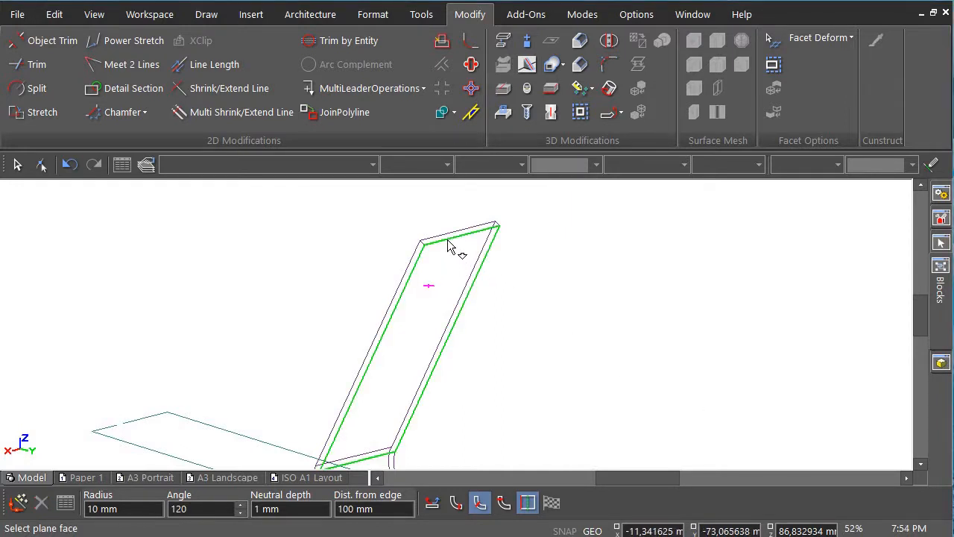
click(443, 250)
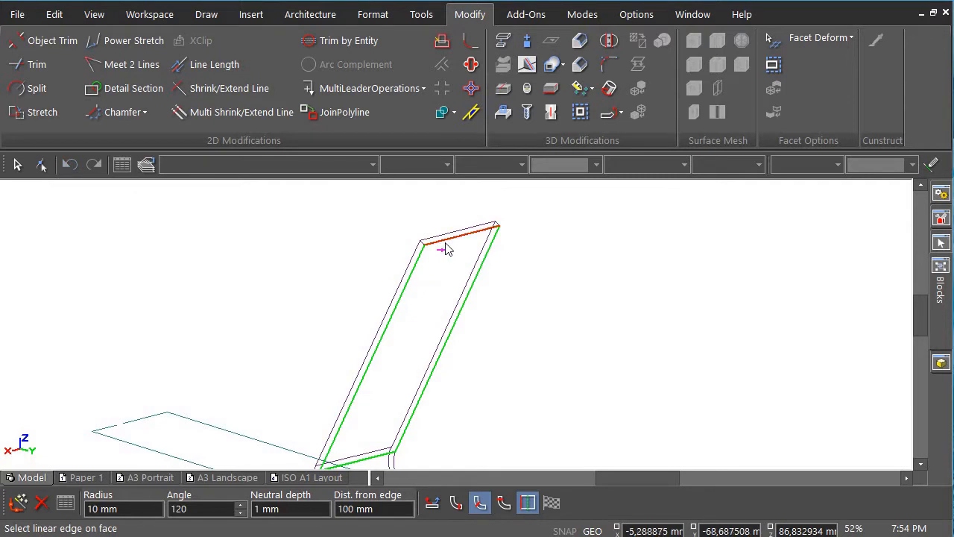
click(445, 249)
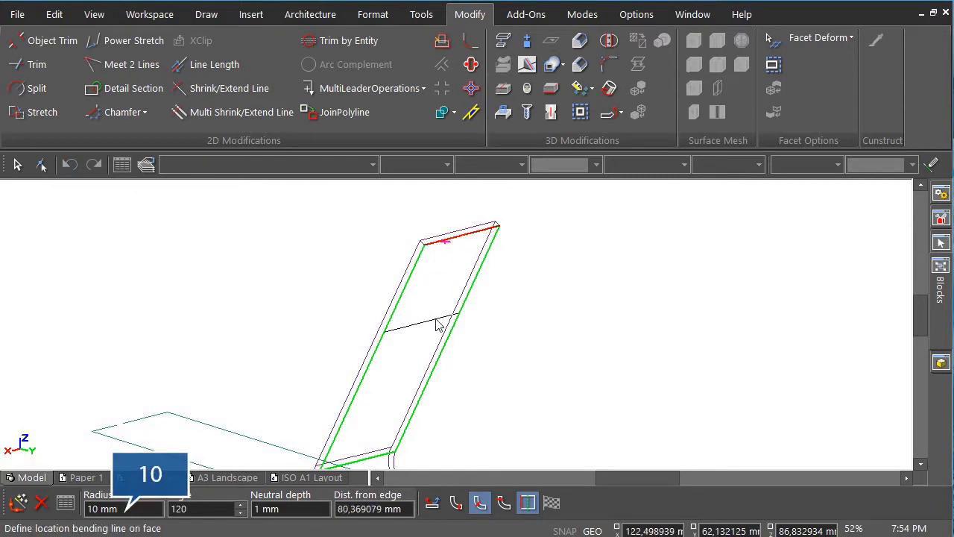
key(Tab)
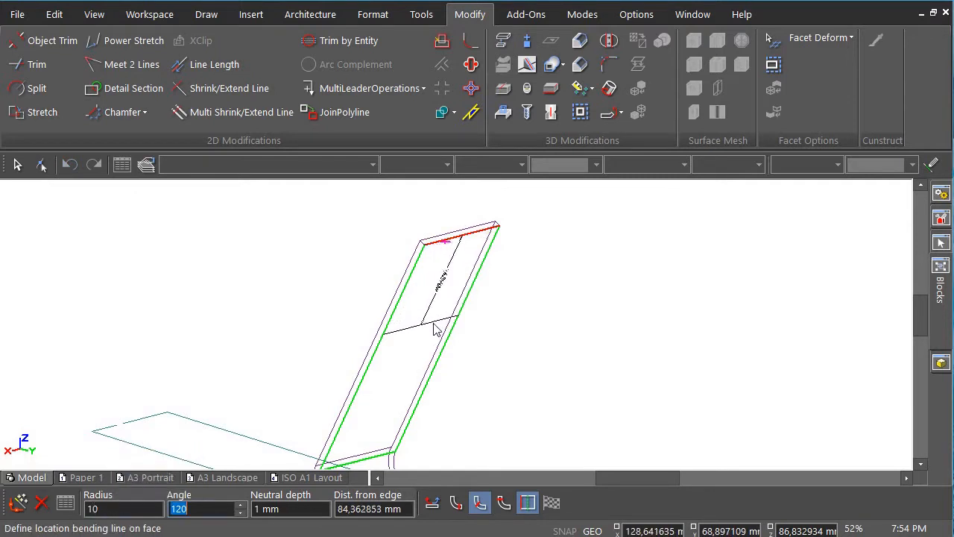
text(120)
key(Tab)
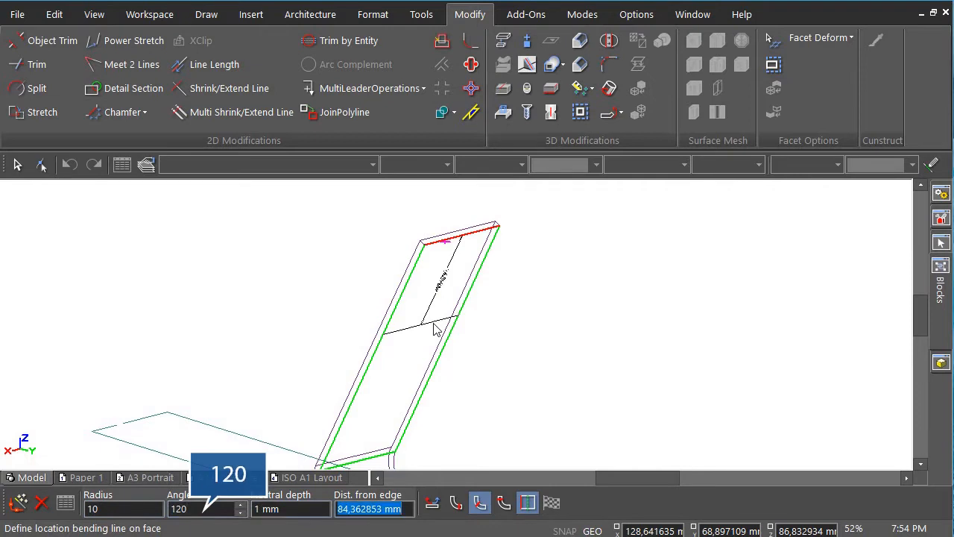
text(100)
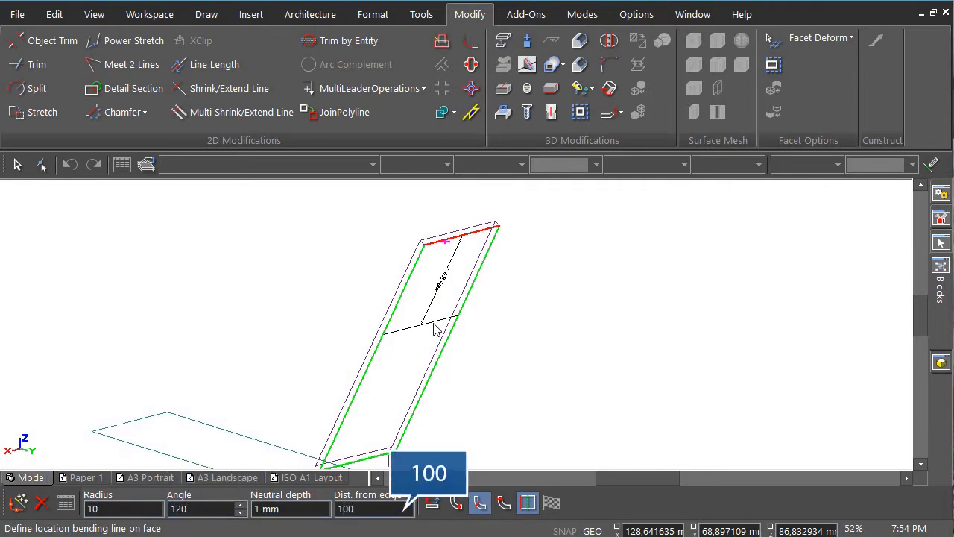
key(Return)
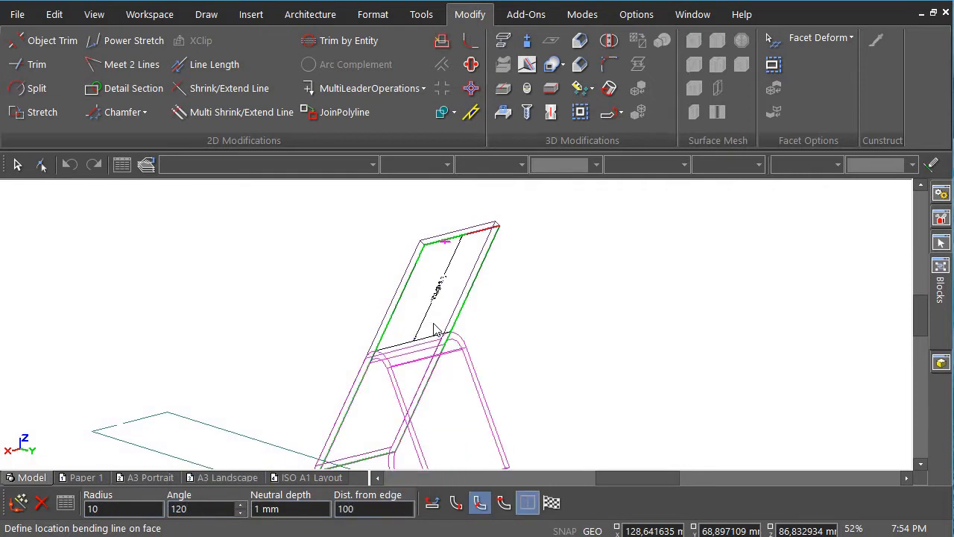
click(552, 502)
scroll(487, 403, down, 2)
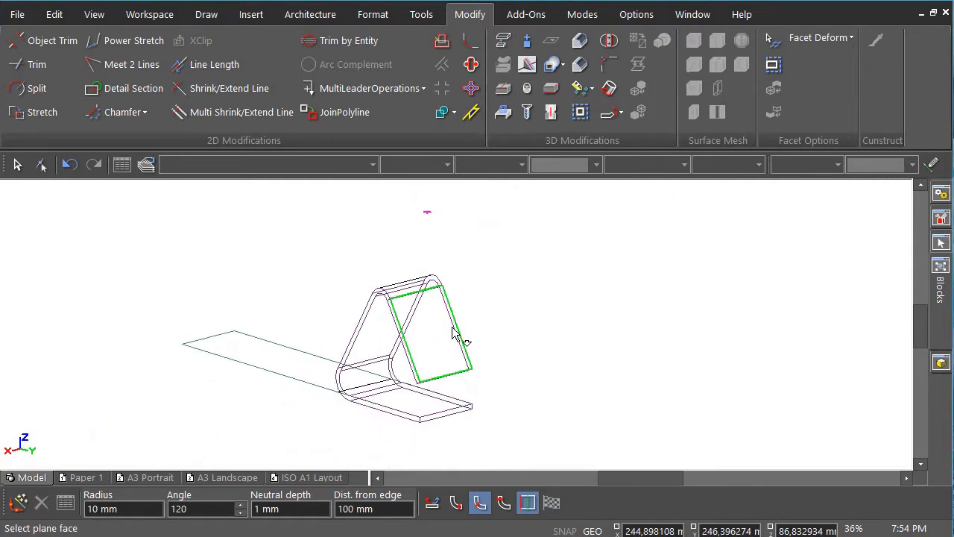
Bend the front face from its bottom edge: radius 5, angle 120°, distance 20 mm.
scroll(458, 332, up, 3)
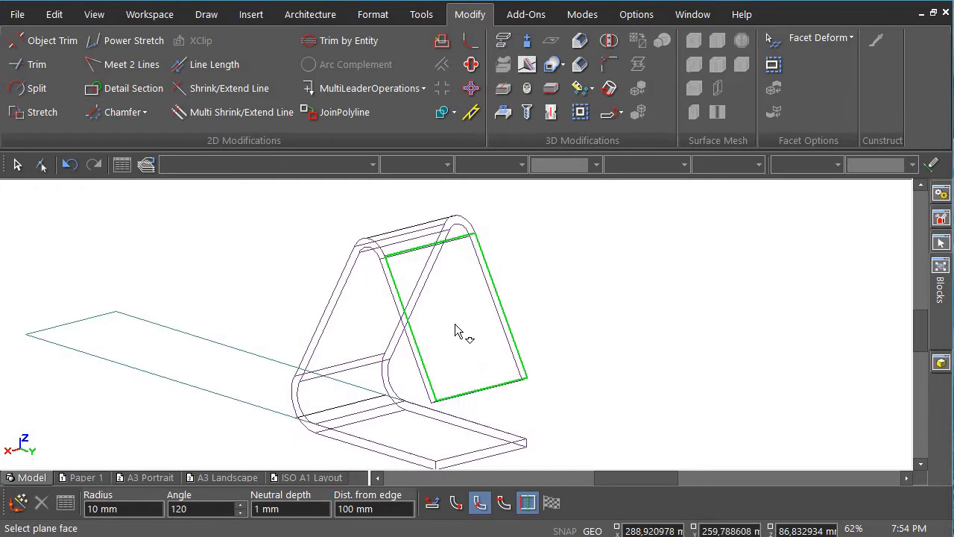
click(457, 332)
click(498, 392)
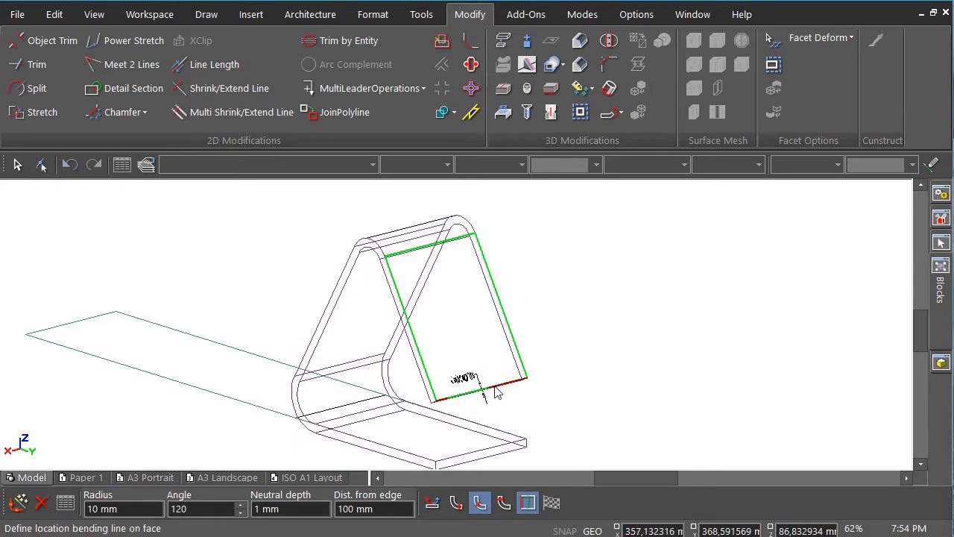
key(Tab)
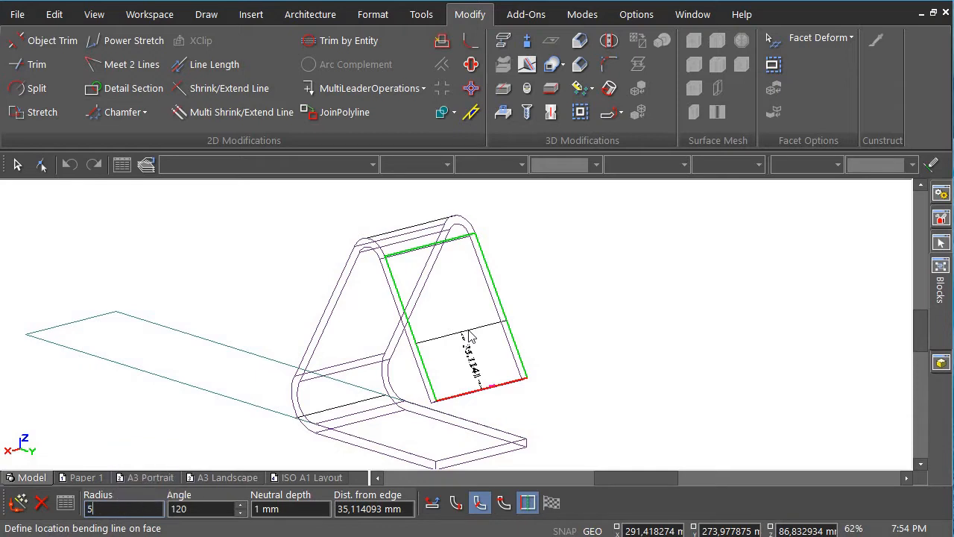
key(Tab)
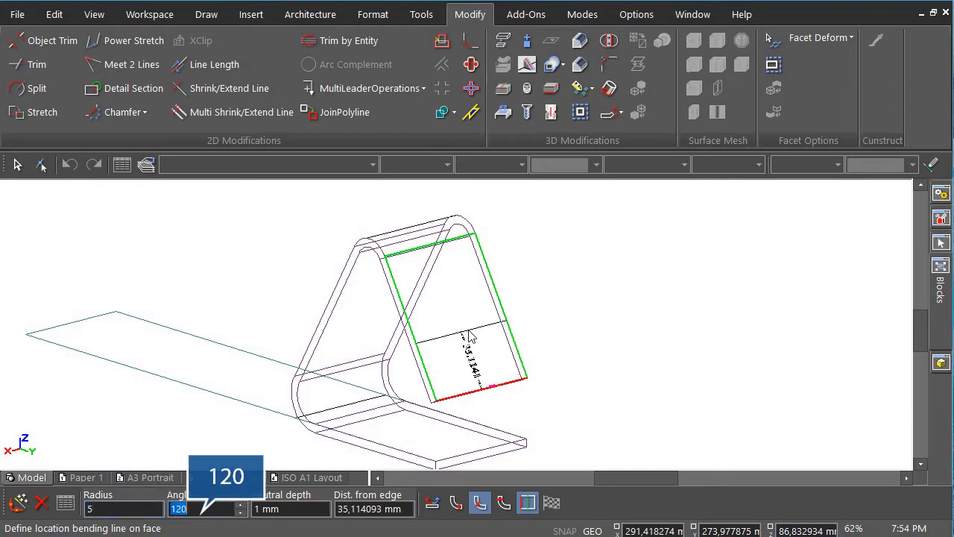
key(Tab)
text(20)
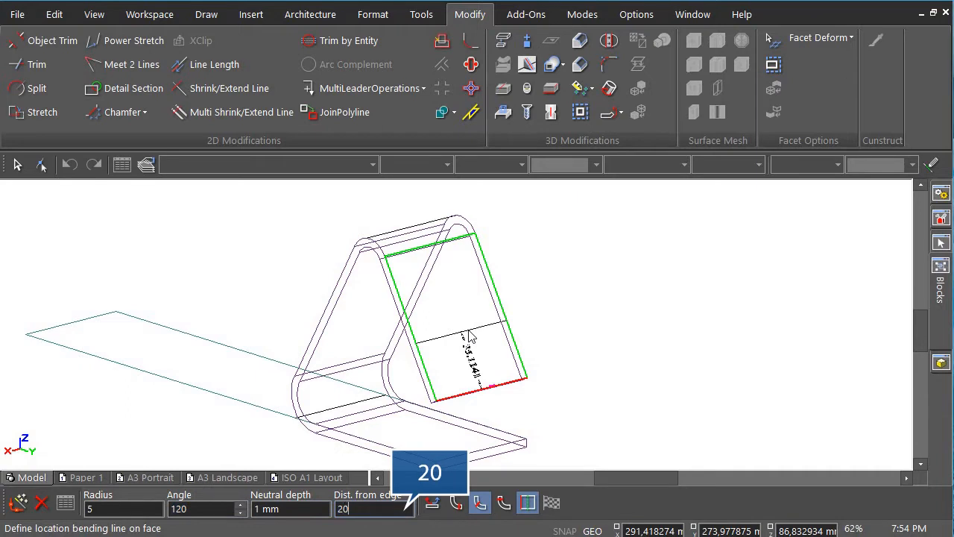
key(Return)
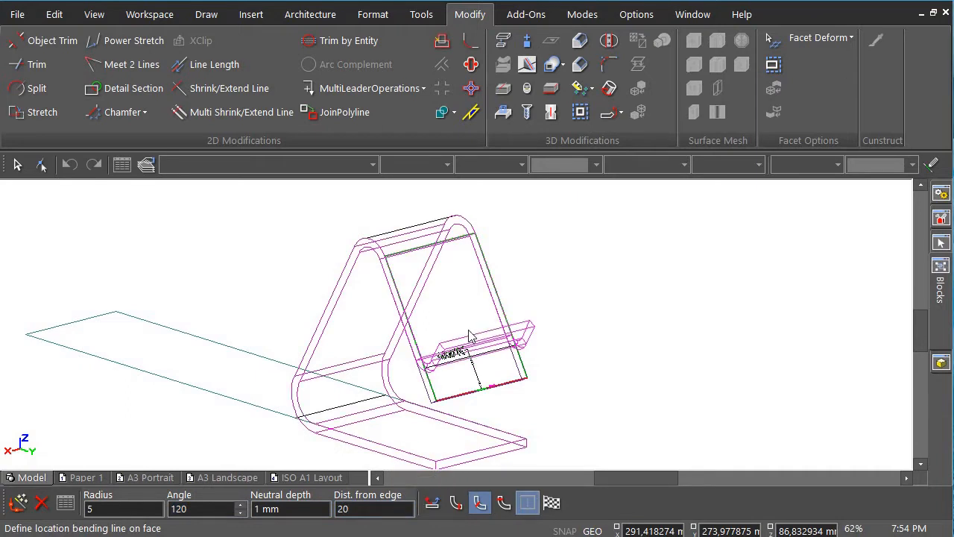
click(553, 504)
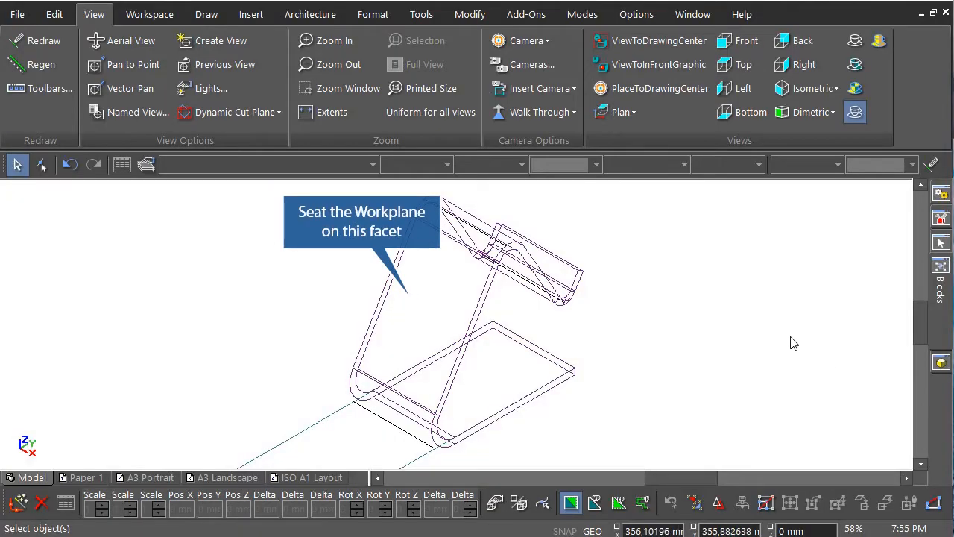
Set the workplane on the stand's back face with WorkPlane By Facet.
right_click(617, 214)
click(626, 205)
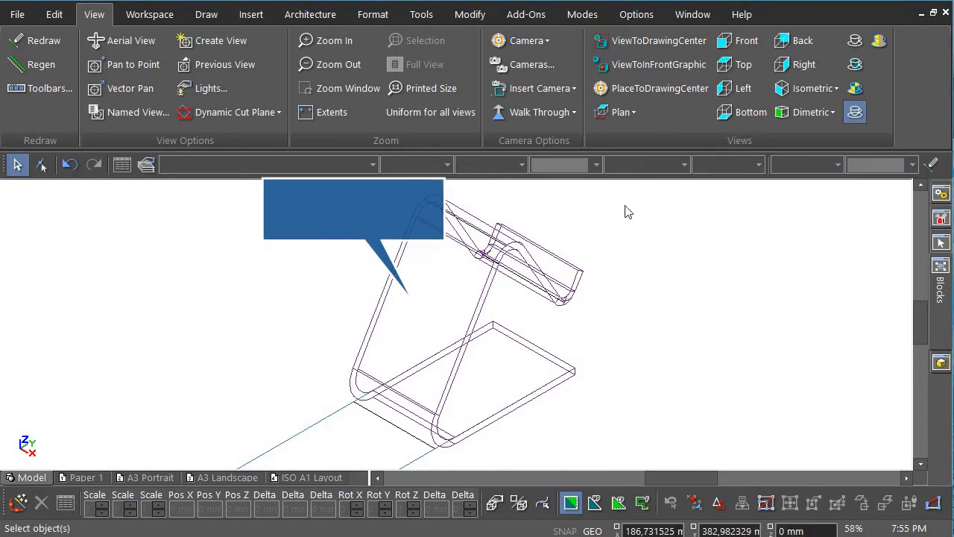
right_click(602, 247)
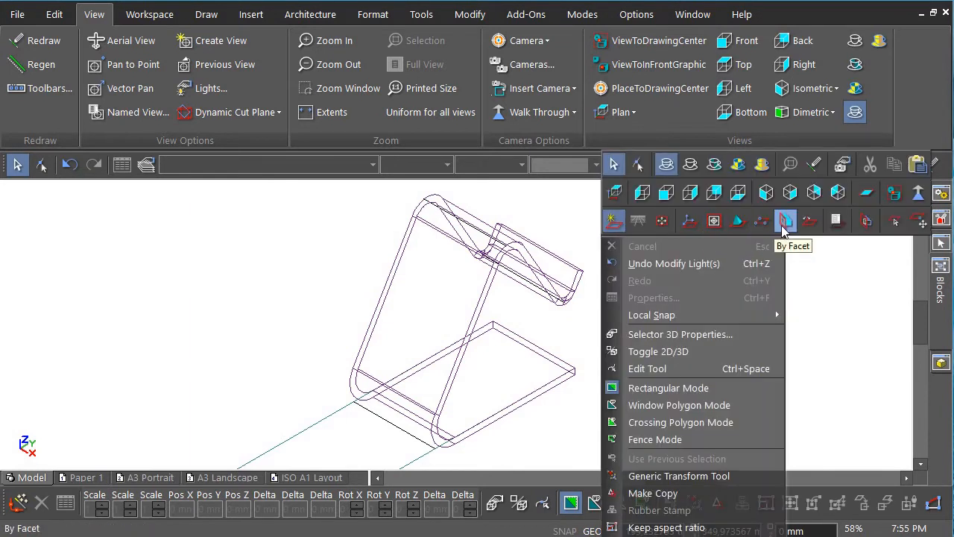
click(779, 226)
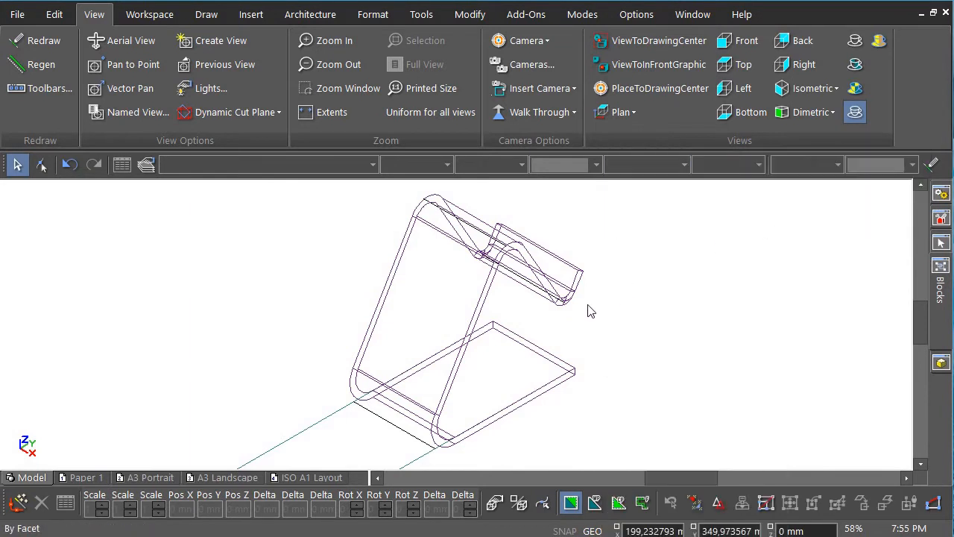
click(435, 297)
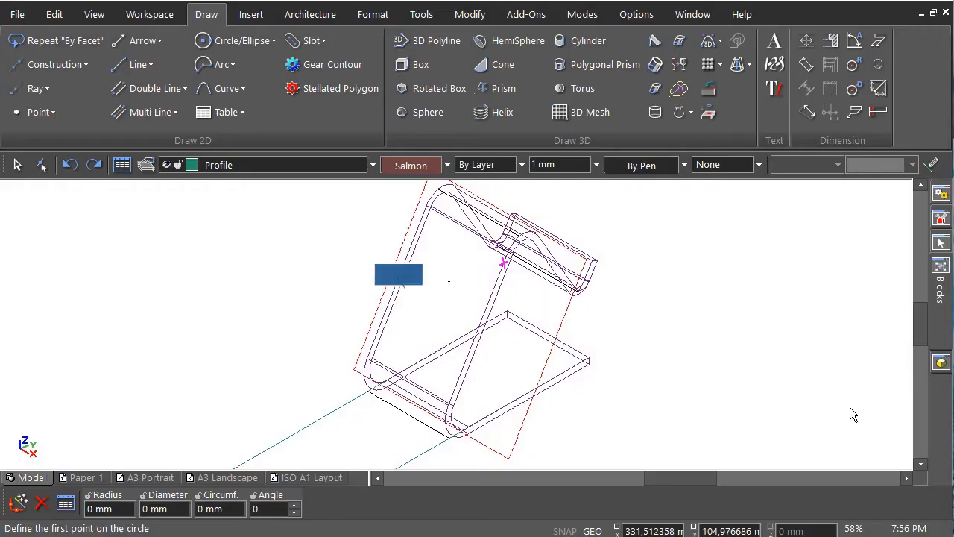
Draw a two-point circle between the back face's edge midpoints, then view the workplane flat.
click(265, 47)
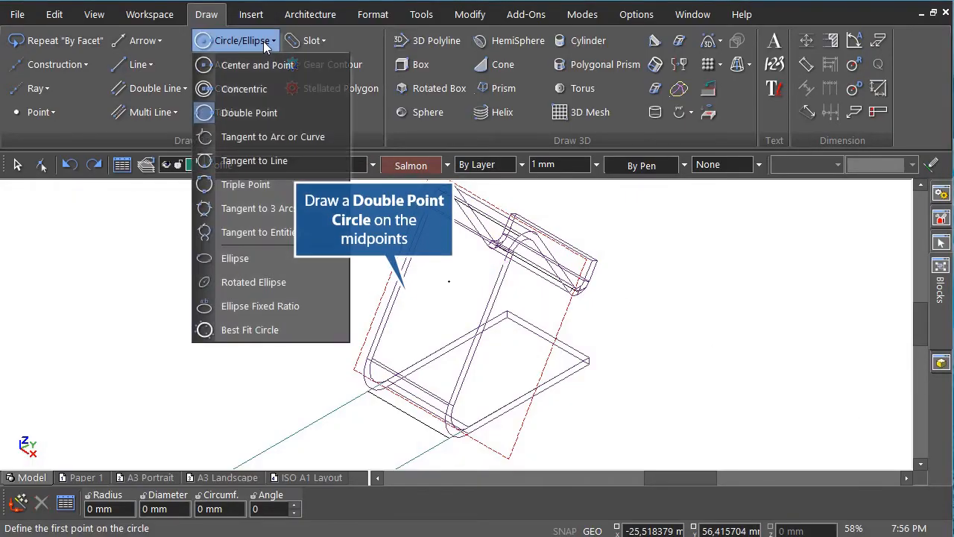
click(272, 115)
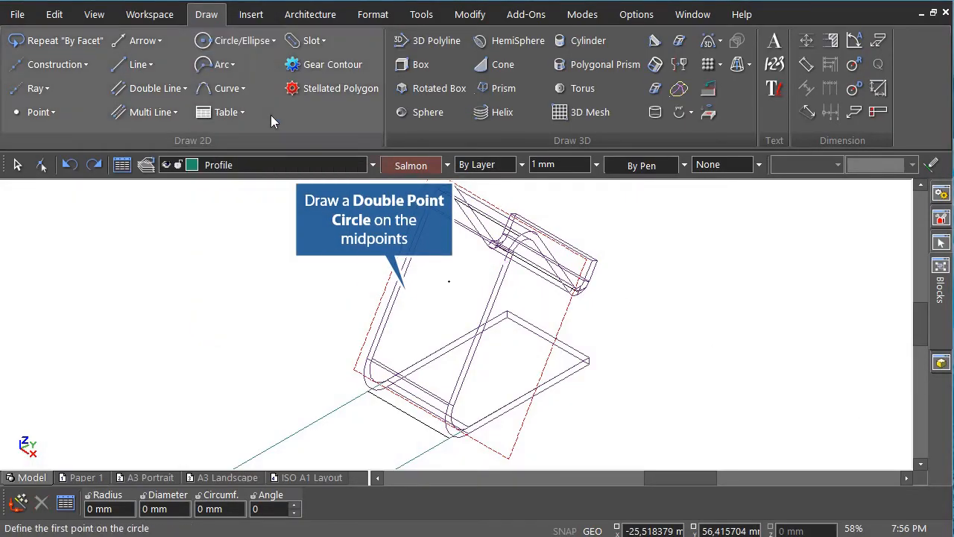
click(400, 281)
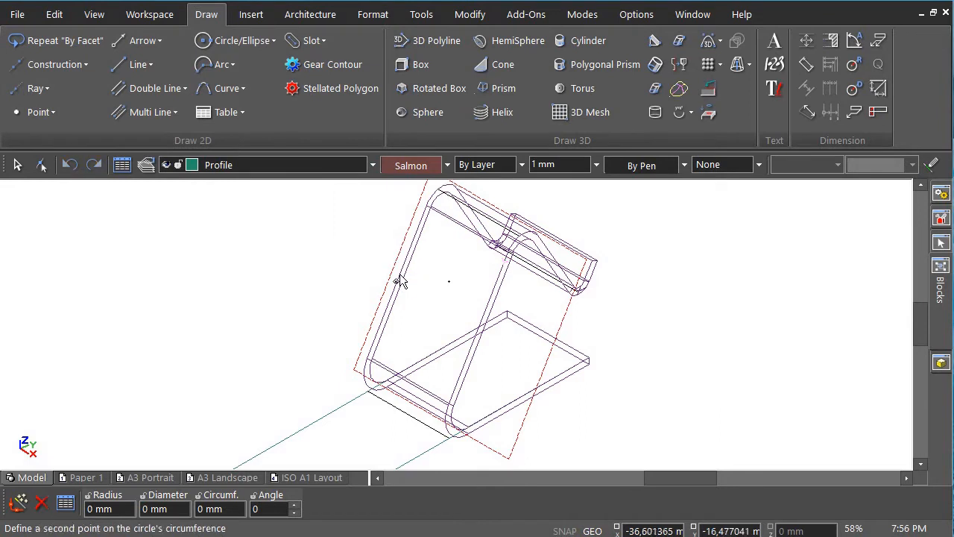
click(482, 321)
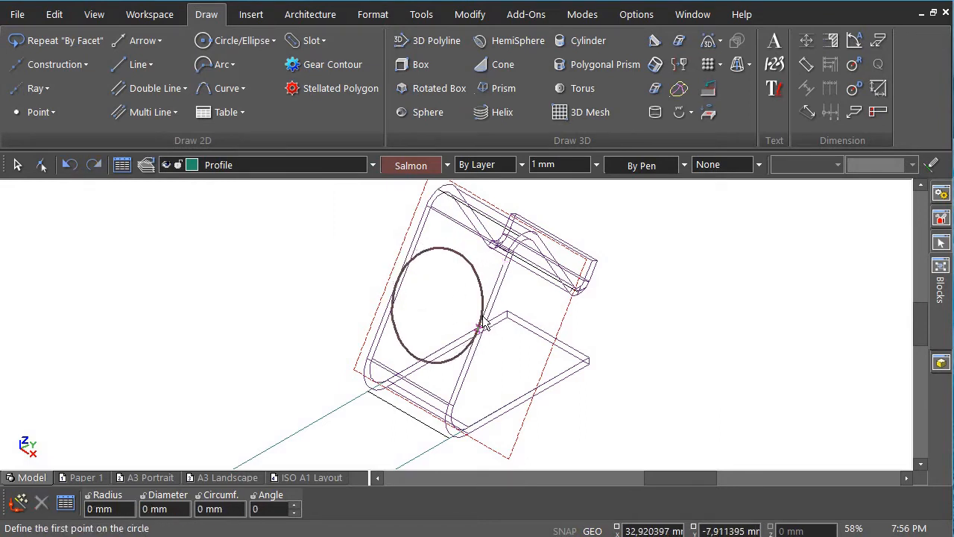
right_click(626, 224)
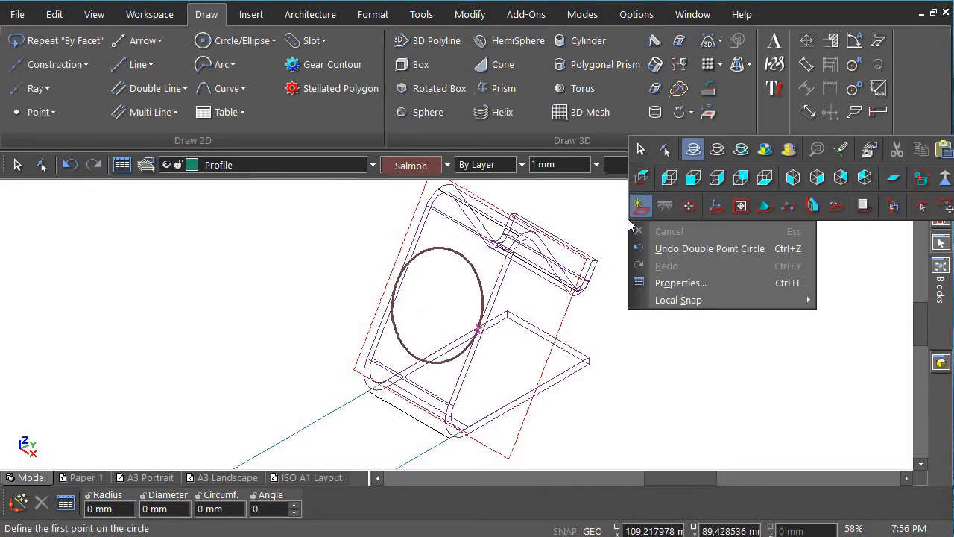
click(693, 178)
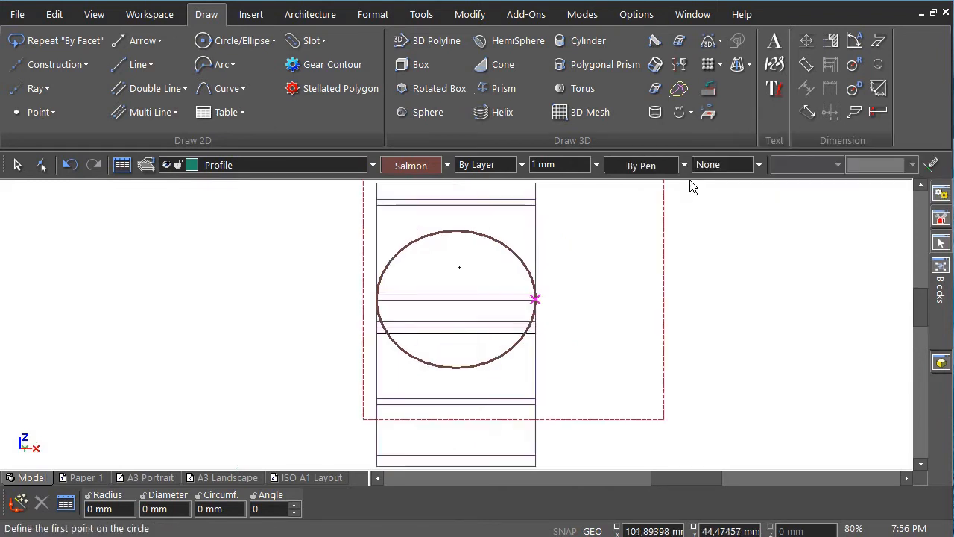
Squeeze the circle from both sides into an upright ellipse.
click(18, 168)
click(414, 242)
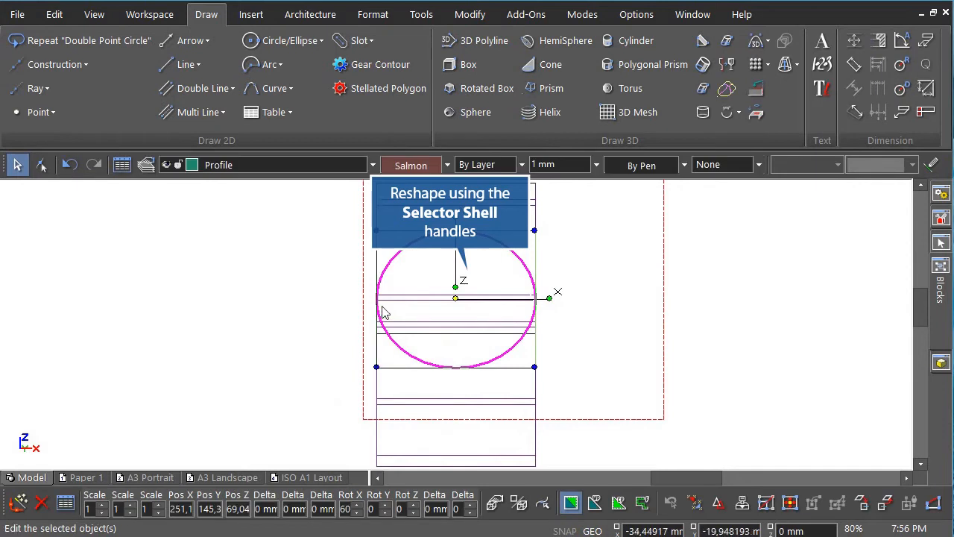
drag(380, 311, 411, 313)
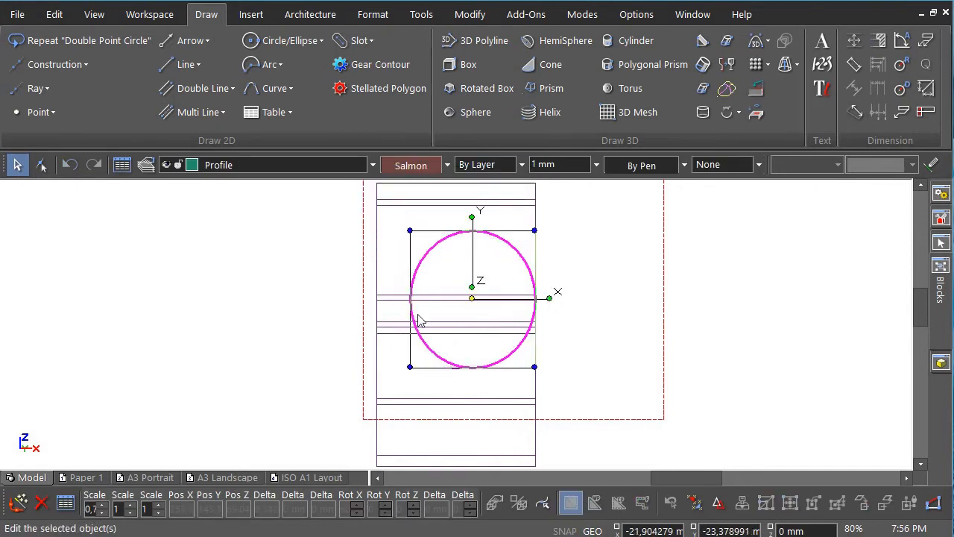
drag(534, 299, 497, 307)
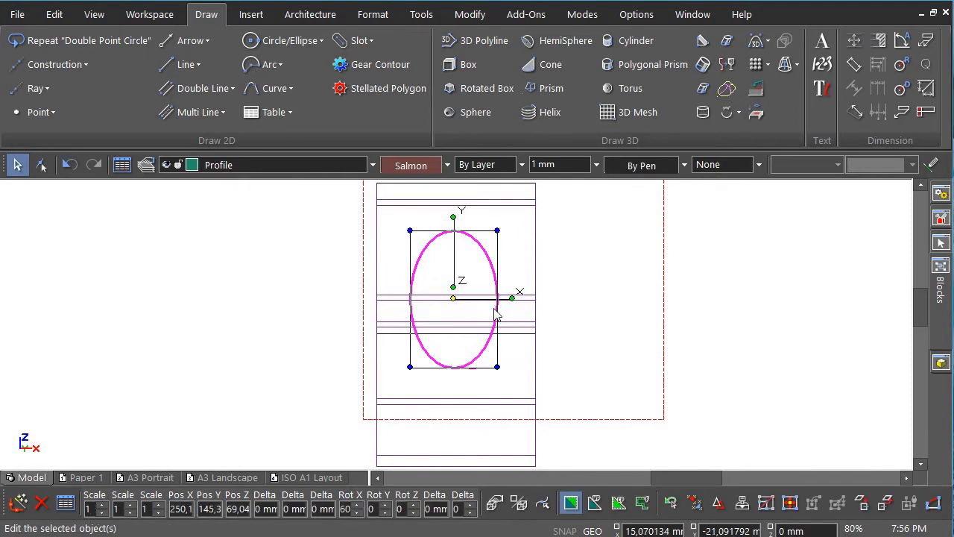
click(721, 356)
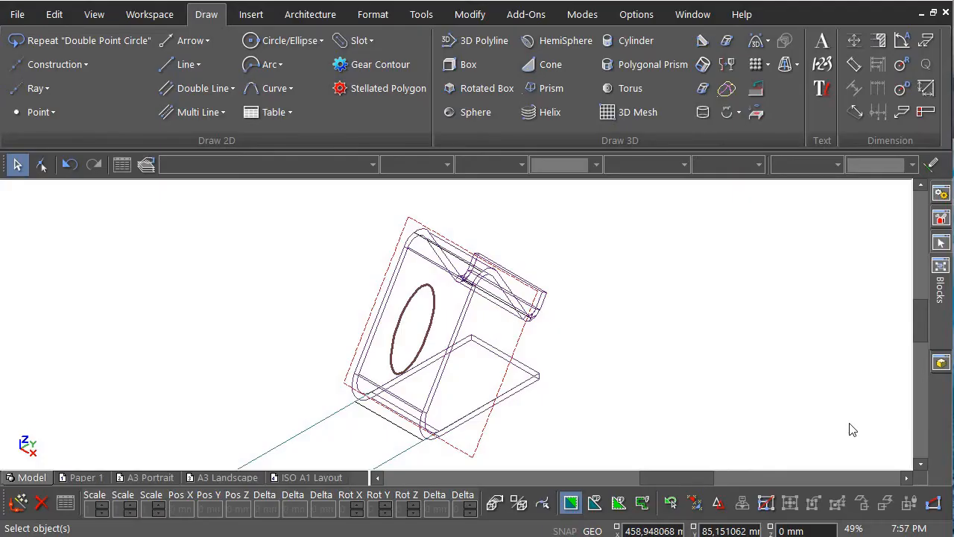
Imprint the ellipse into the back face, setting the cut depth through the plate in side view.
click(473, 21)
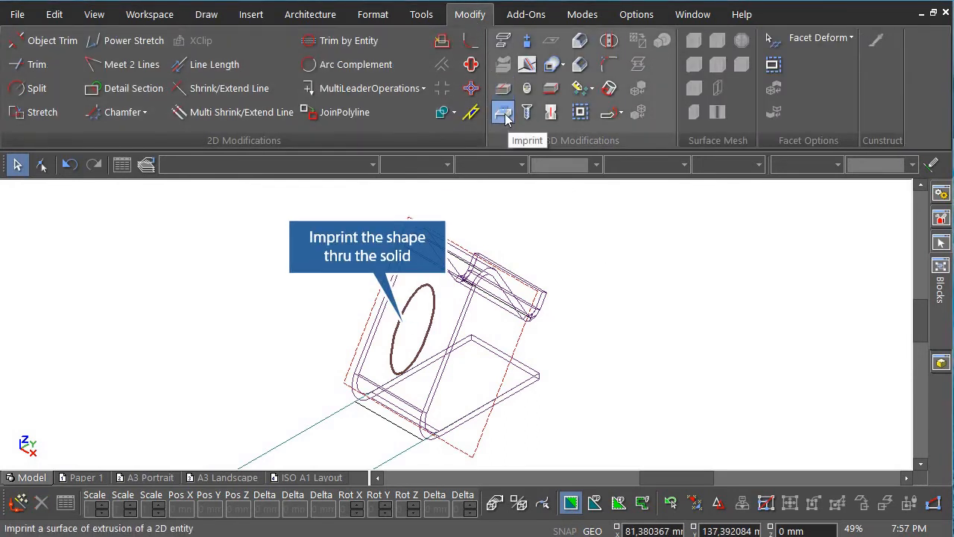
click(505, 113)
scroll(451, 308, up, 3)
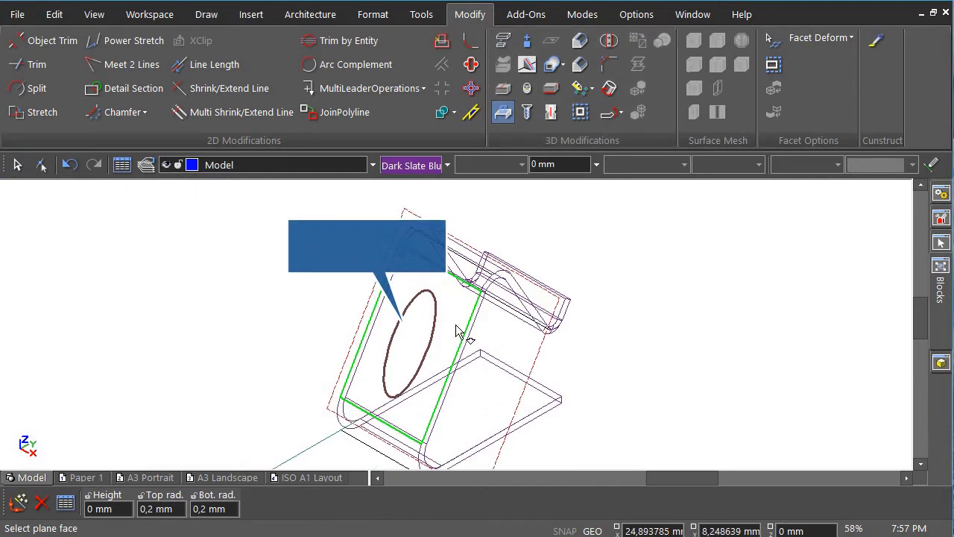
click(444, 299)
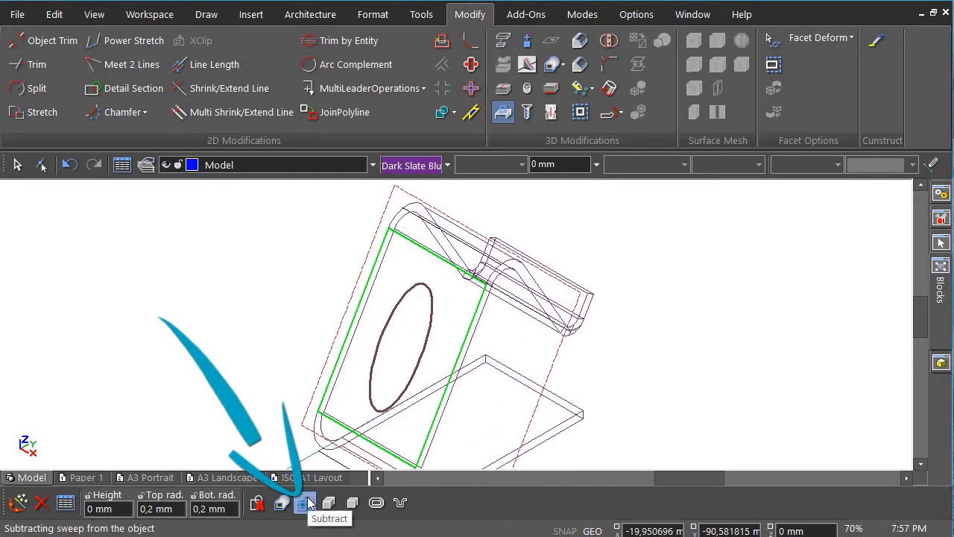
click(430, 299)
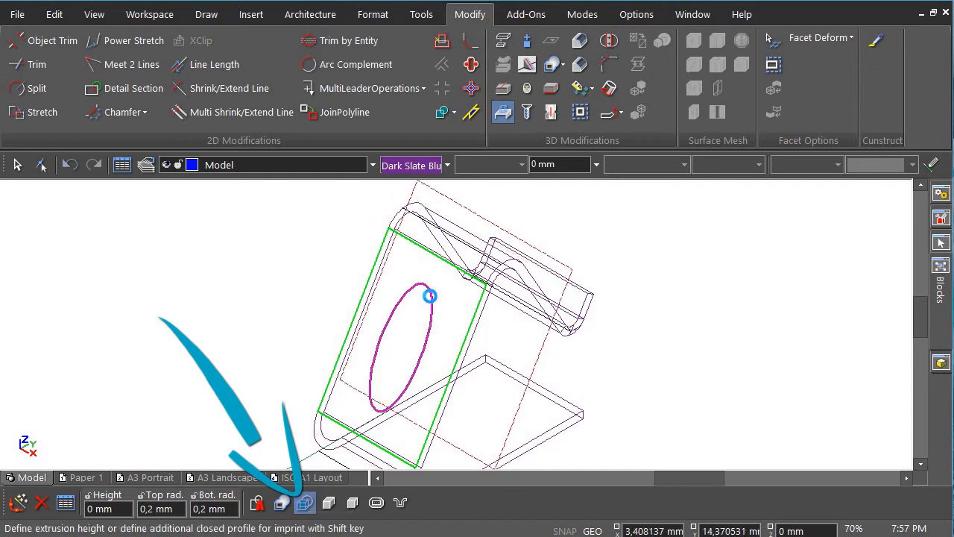
right_click(551, 231)
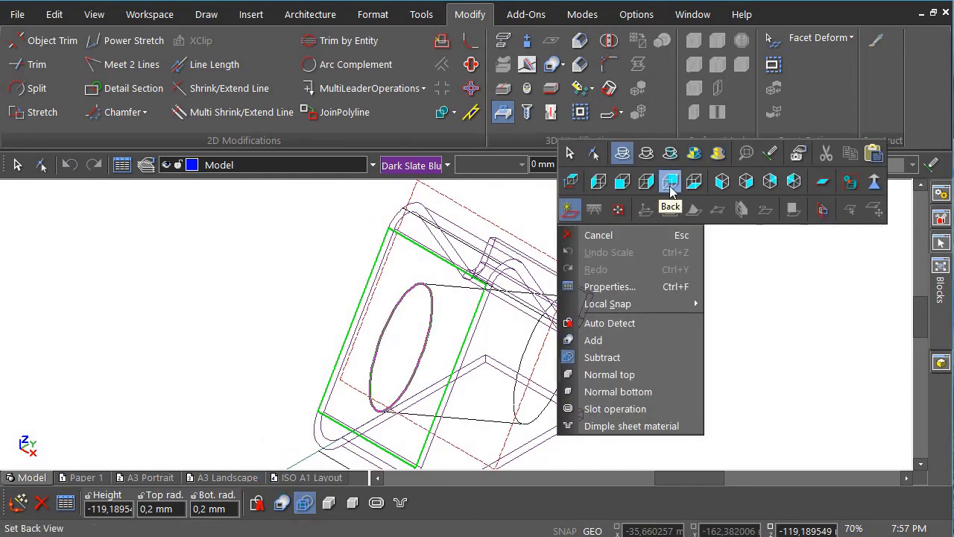
click(649, 192)
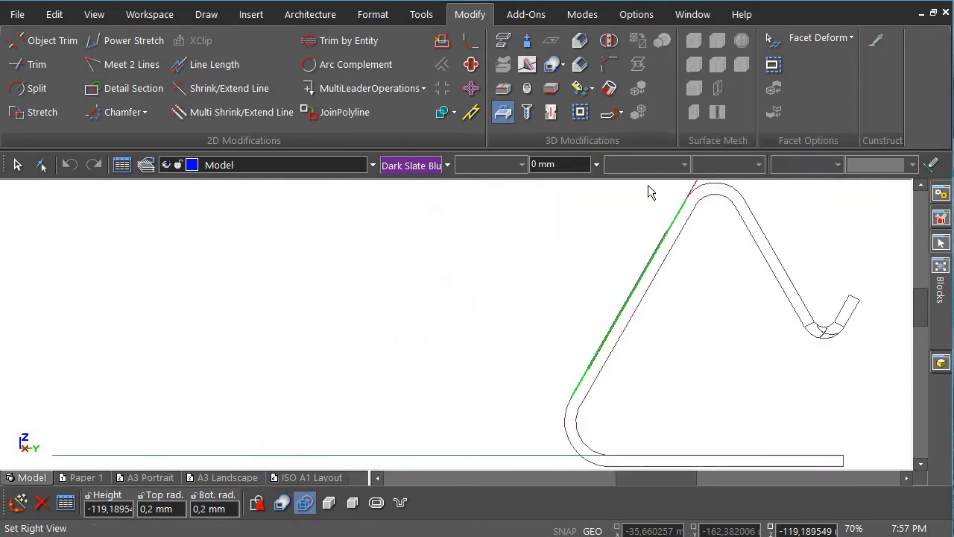
click(684, 333)
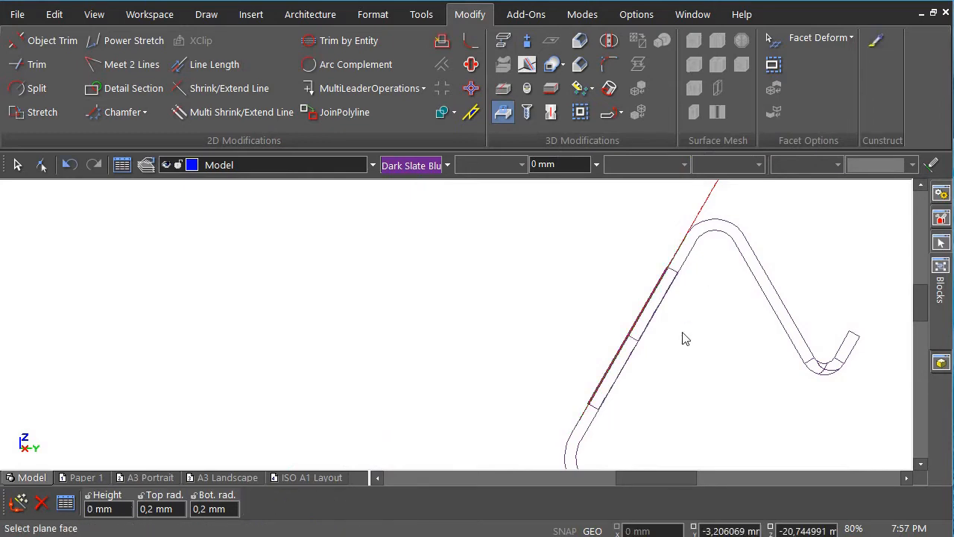
right_click(552, 244)
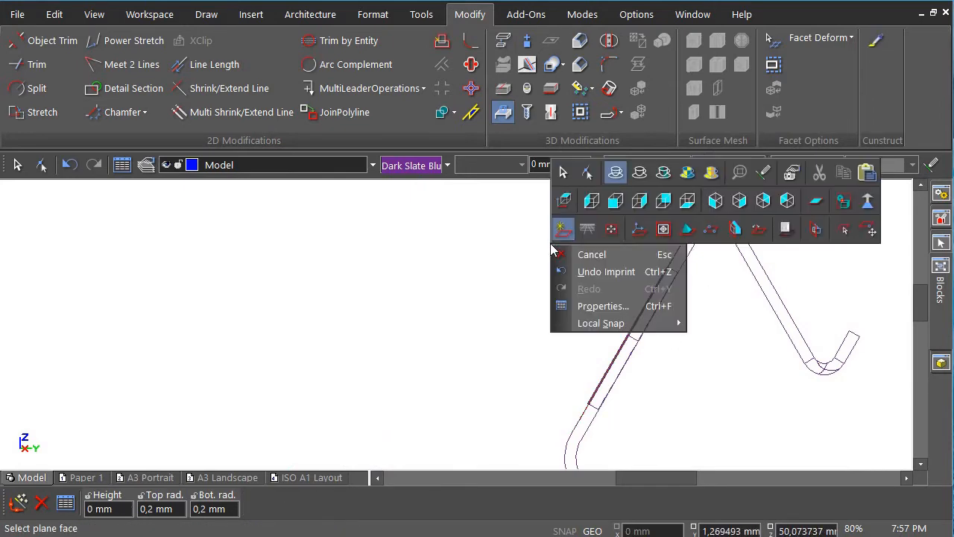
click(738, 201)
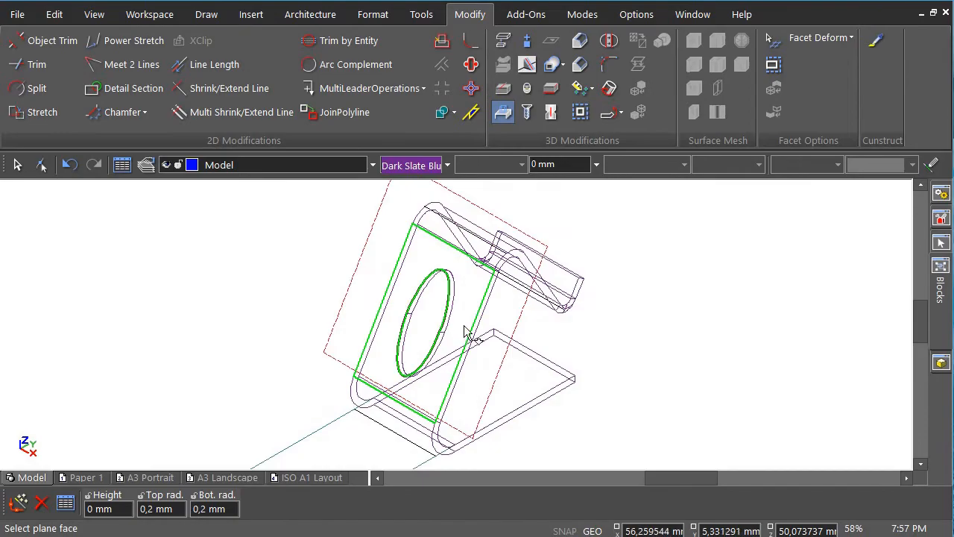
key(ctrl+shift+q)
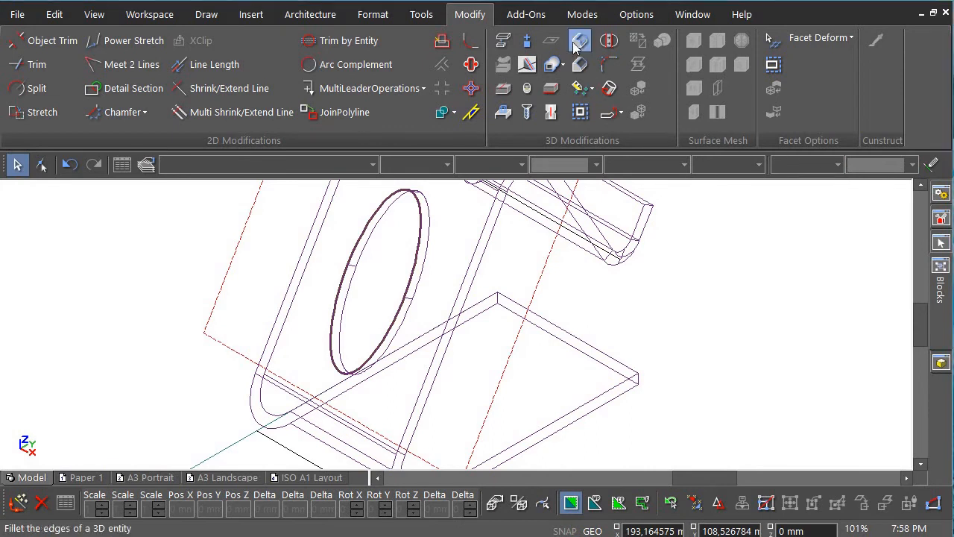
Blend the base corner edge with a 35 start radius.
click(580, 42)
key(Tab)
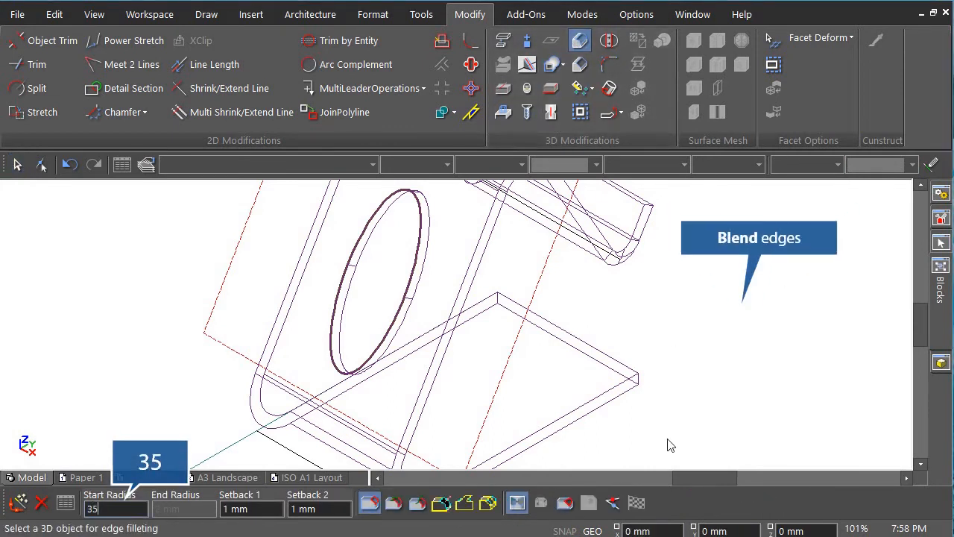
click(562, 421)
scroll(448, 331, up, 4)
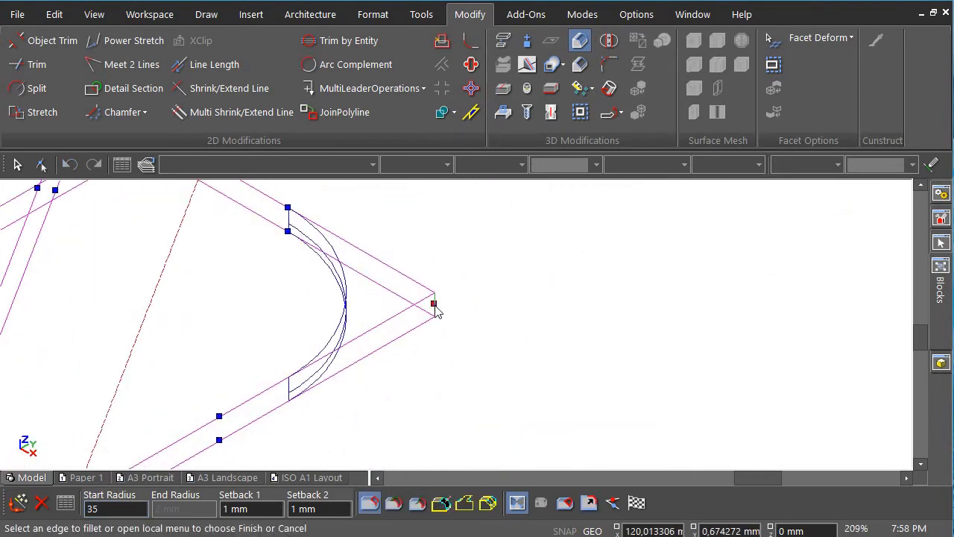
scroll(443, 313, down, 4)
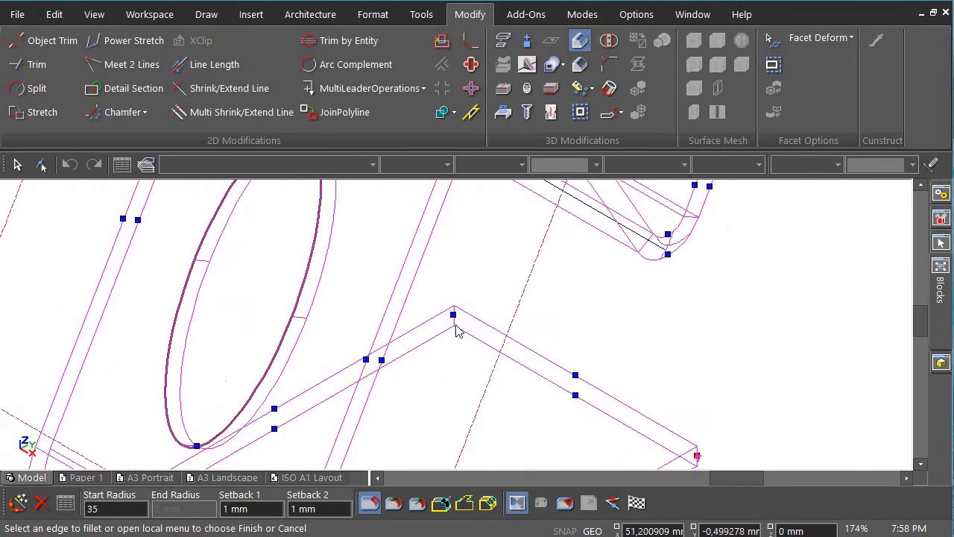
scroll(360, 259, up, 5)
click(449, 326)
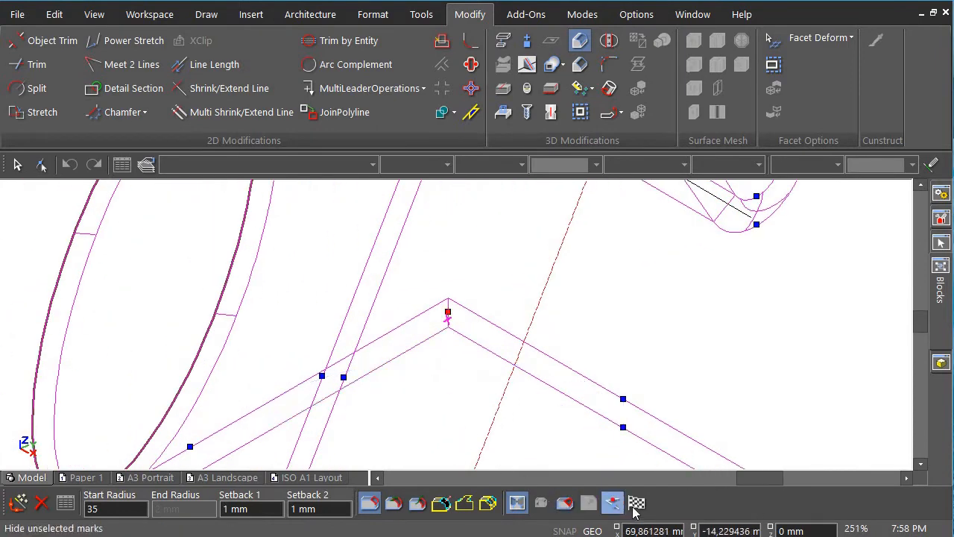
key(Return)
Apply a 2.5 mm fillet to the top lip edge.
scroll(458, 332, down, 5)
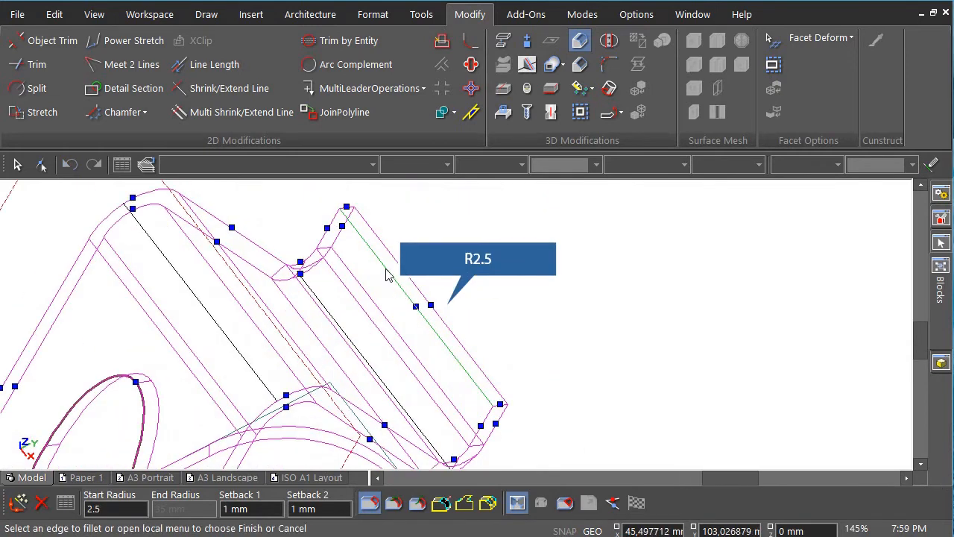
click(389, 272)
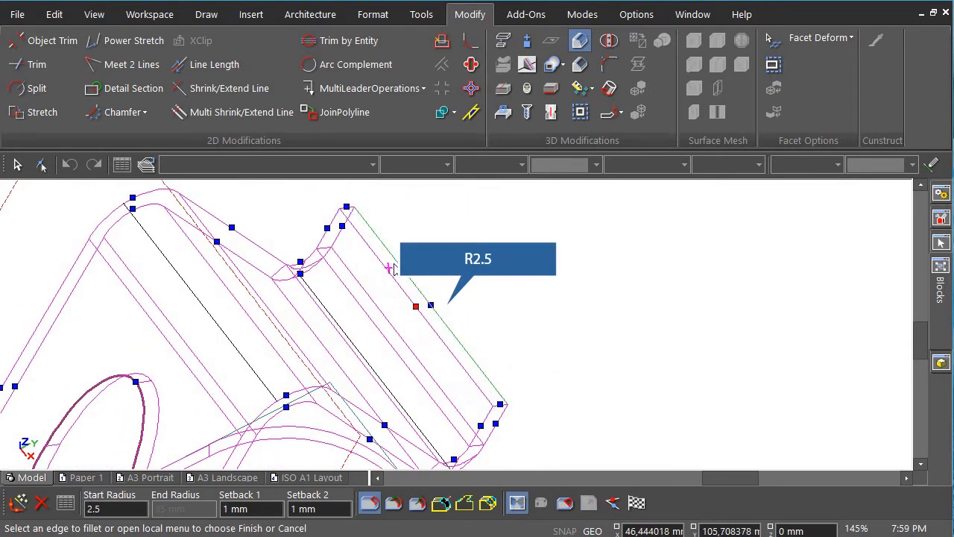
click(396, 268)
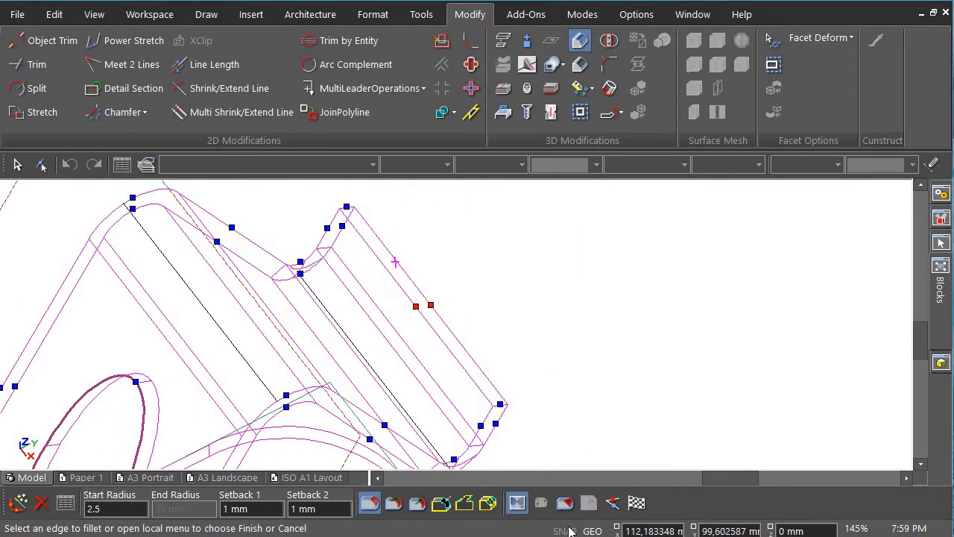
click(636, 503)
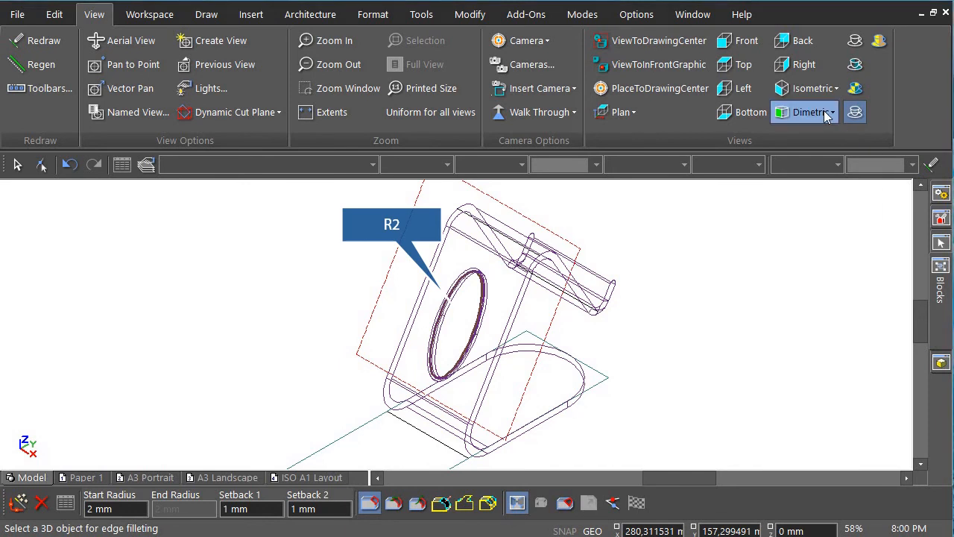
Switch to the SE Dimetric view, zoom in, and select the stand.
click(824, 110)
click(845, 163)
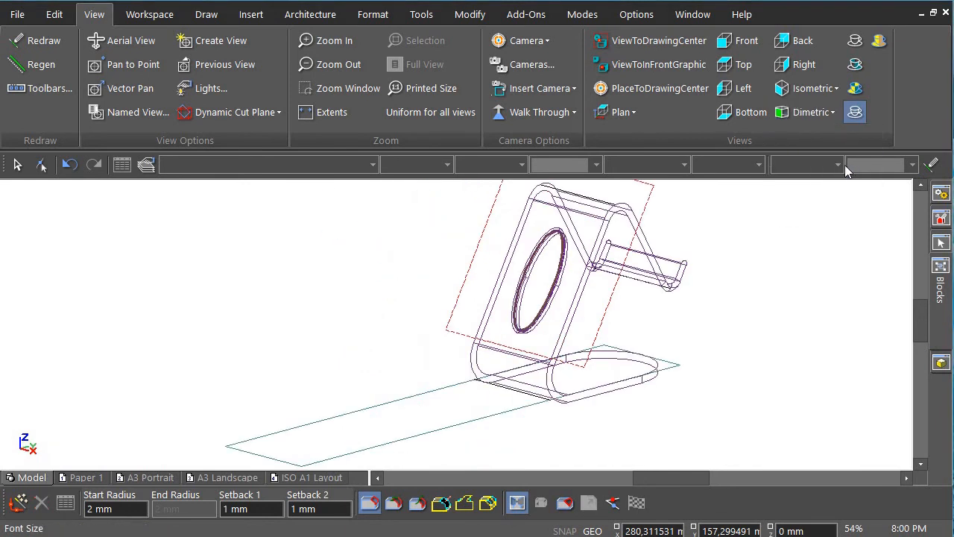
scroll(881, 331, up, 2)
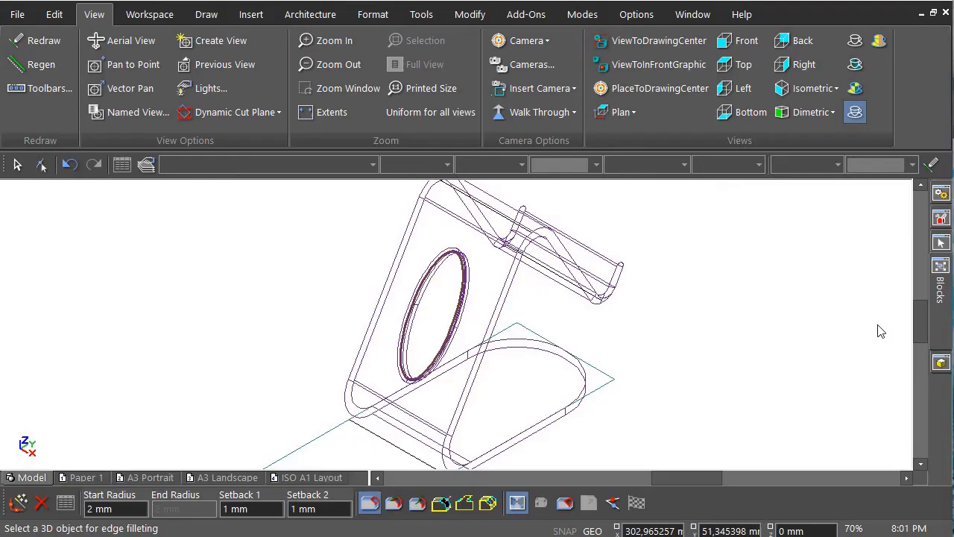
click(407, 239)
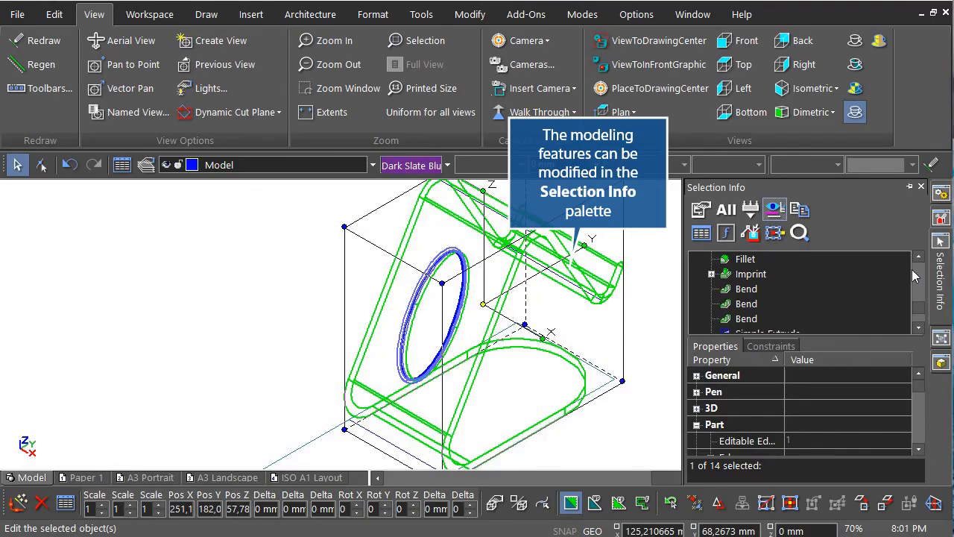
In Selection Info, change the third bend's radius from 15 to 10 mm.
click(757, 290)
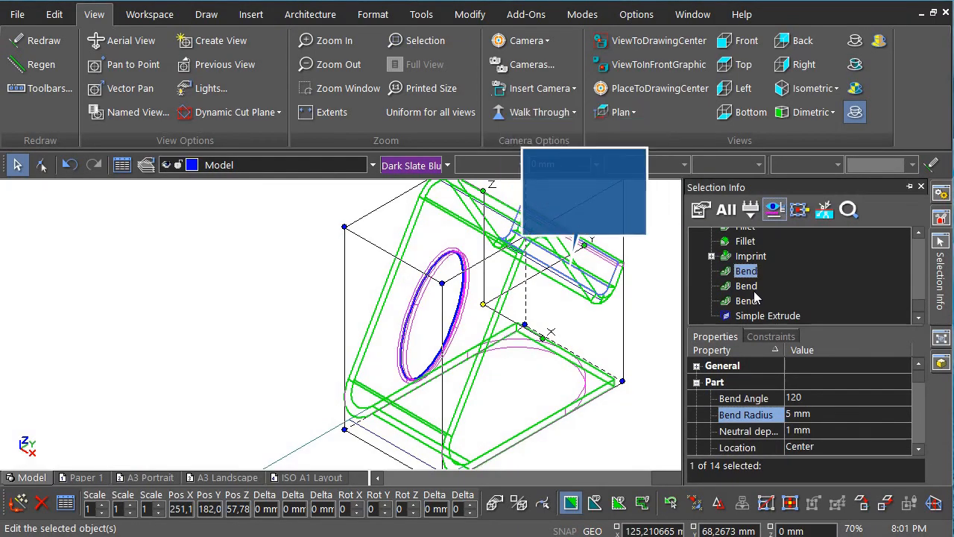
click(745, 288)
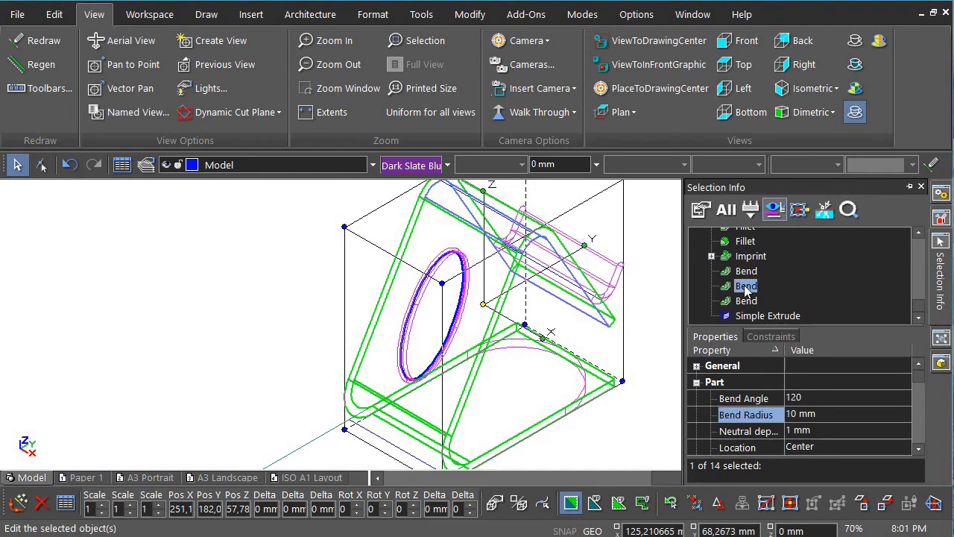
click(747, 302)
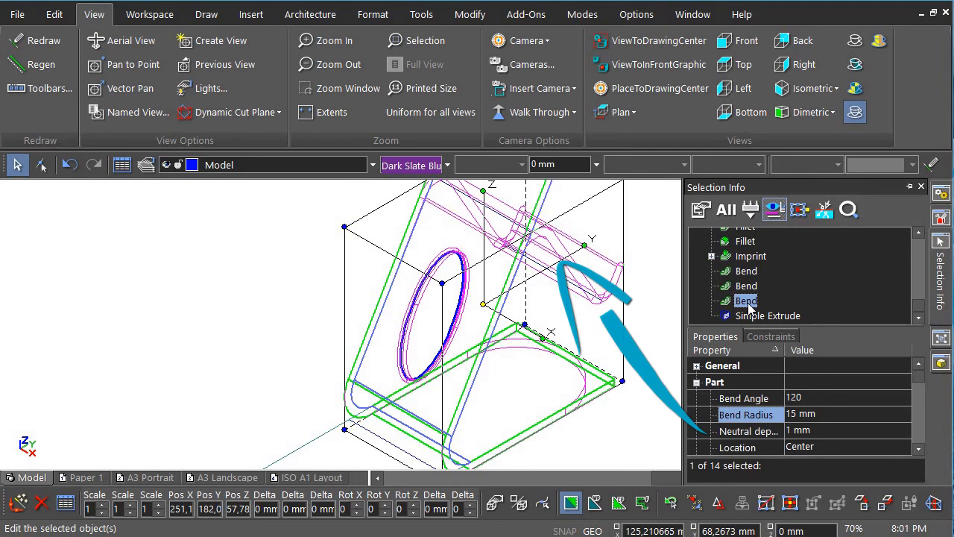
click(827, 416)
text(10)
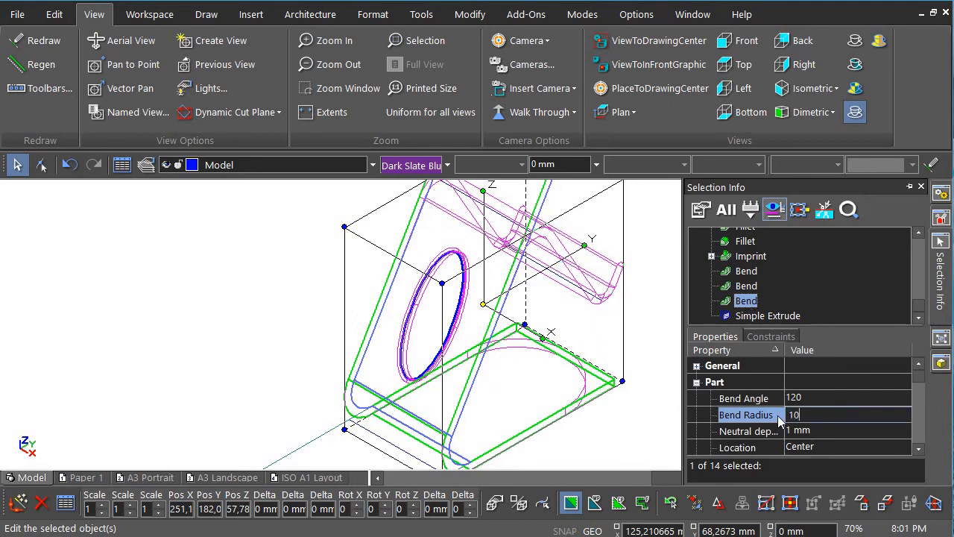
key(Return)
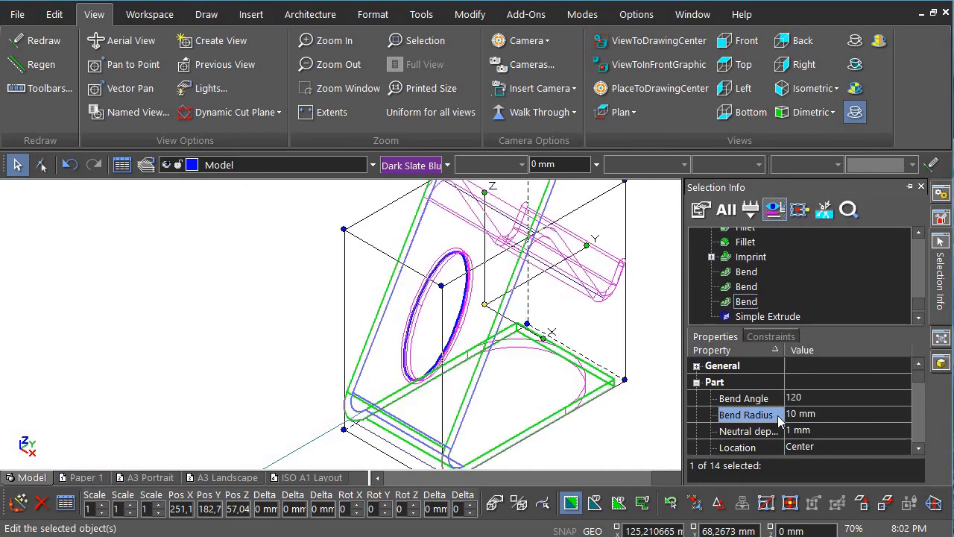